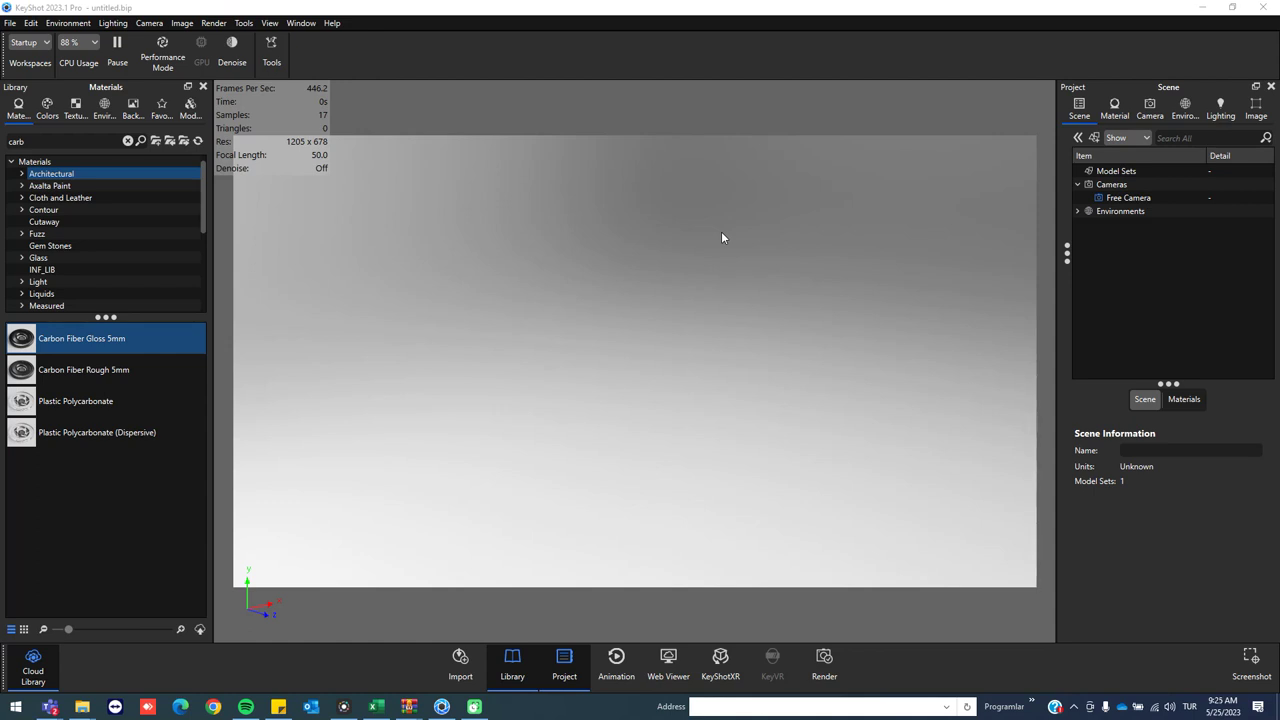
# - Add the Porsche911_1975 model from the library to the scene and unlock its locked objects
pyautogui.click(190, 107)
pyautogui.moveTo(115, 380); pyautogui.dragTo(506, 332)
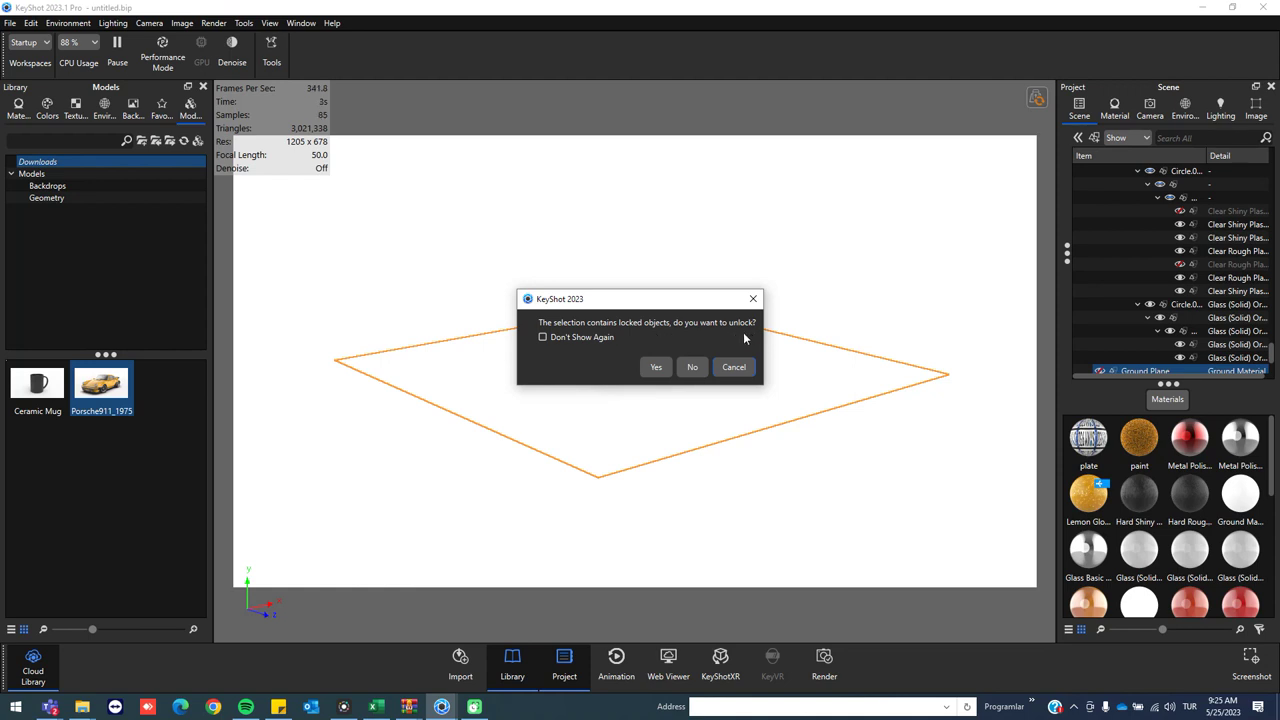
pyautogui.click(656, 367)
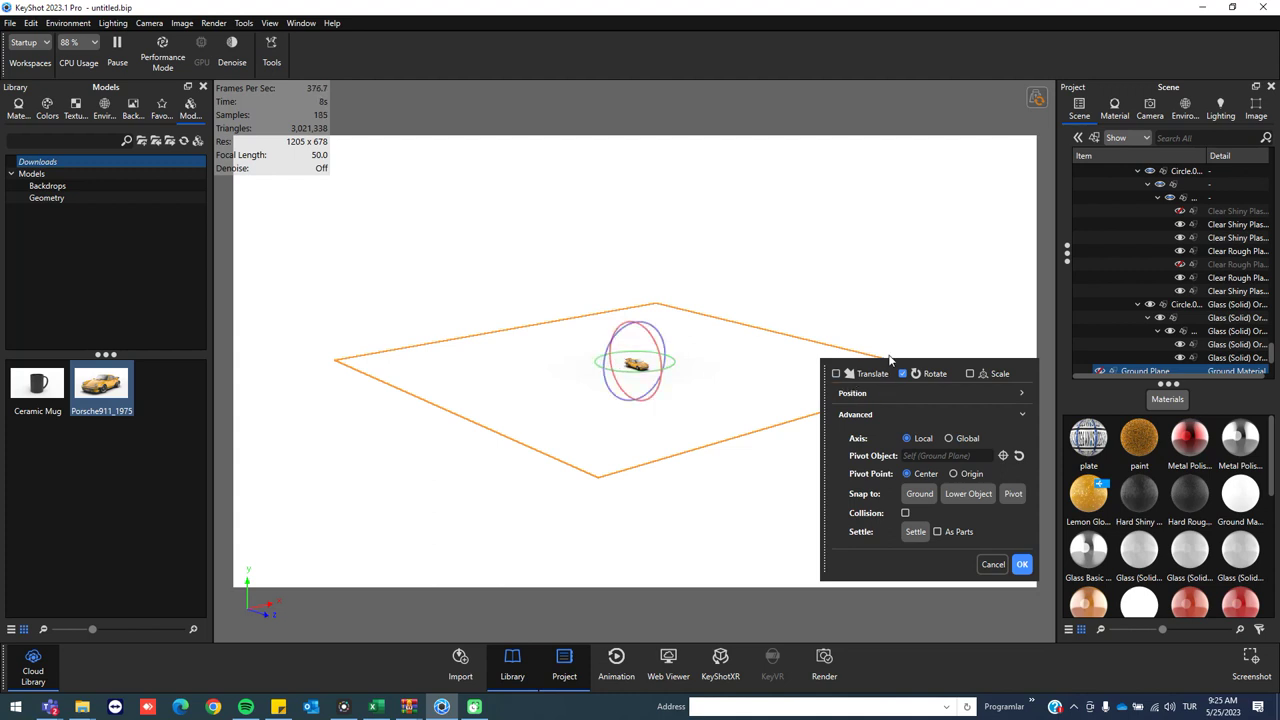
# - Scale the imported car model to 8 and snap it to the ground
pyautogui.moveTo(873, 370); pyautogui.dragTo(788, 291)
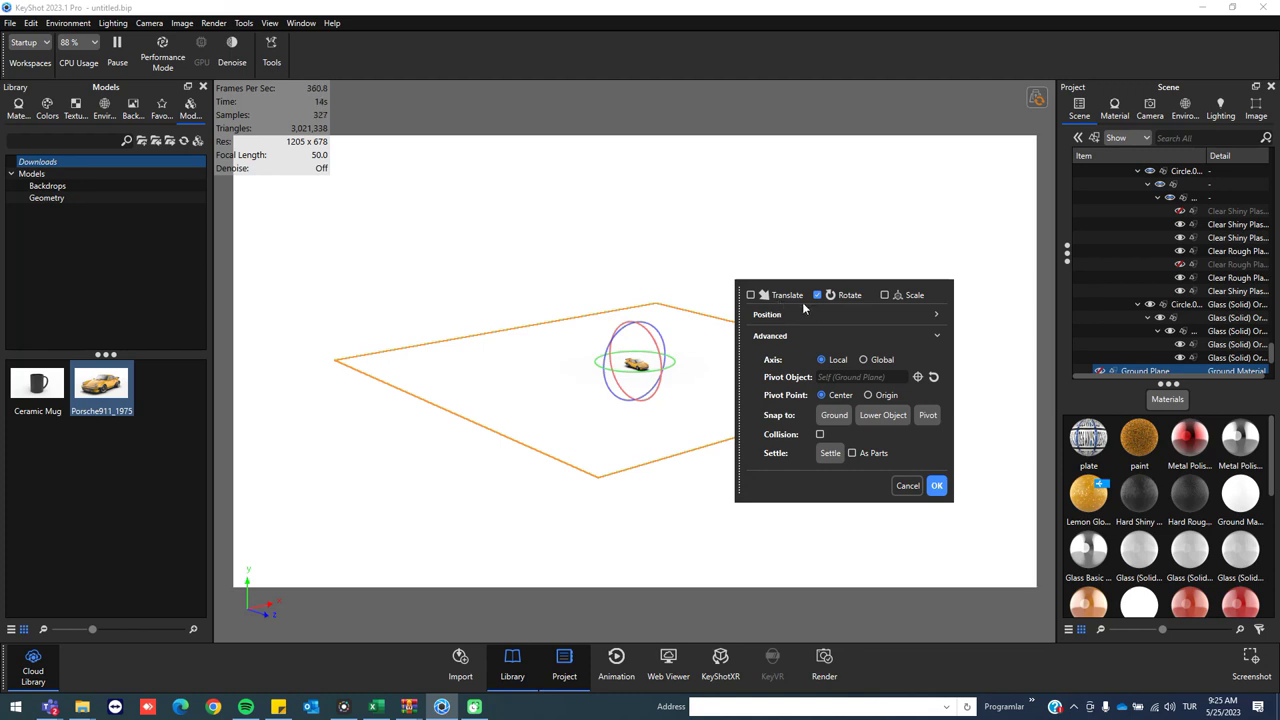
pyautogui.click(816, 297)
pyautogui.click(915, 299)
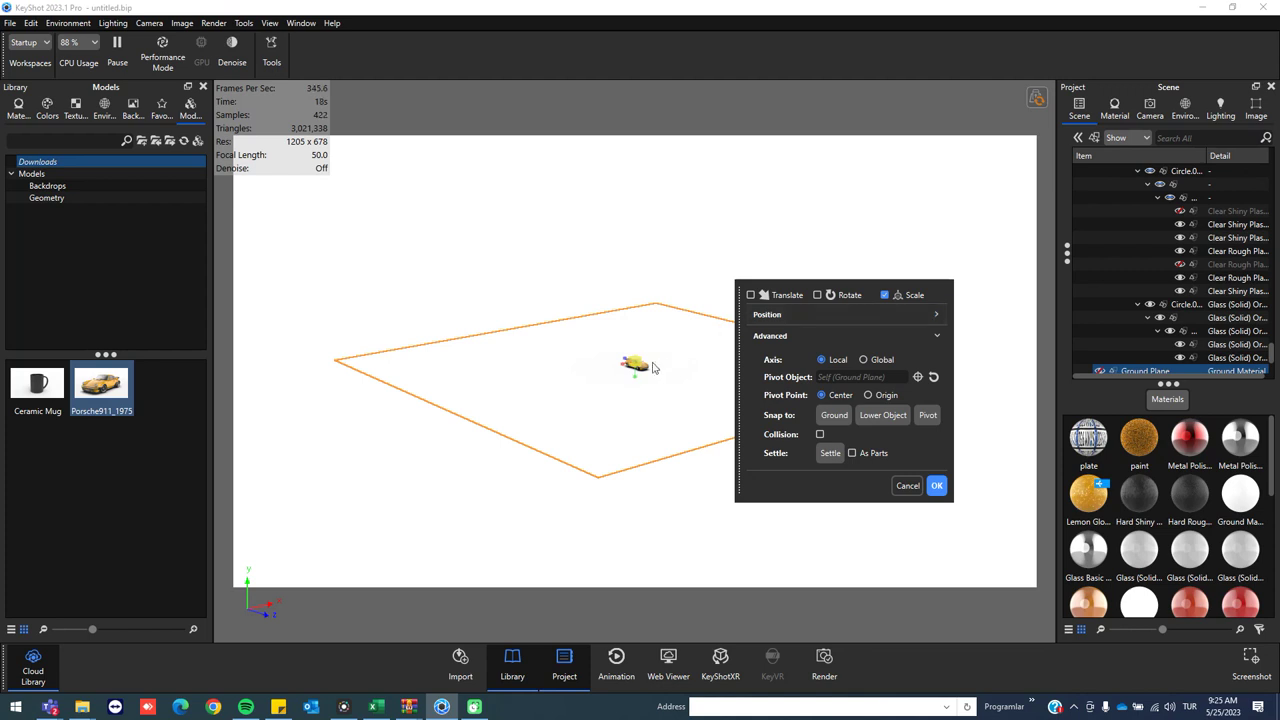
pyautogui.moveTo(640, 364); pyautogui.dragTo(714, 363)
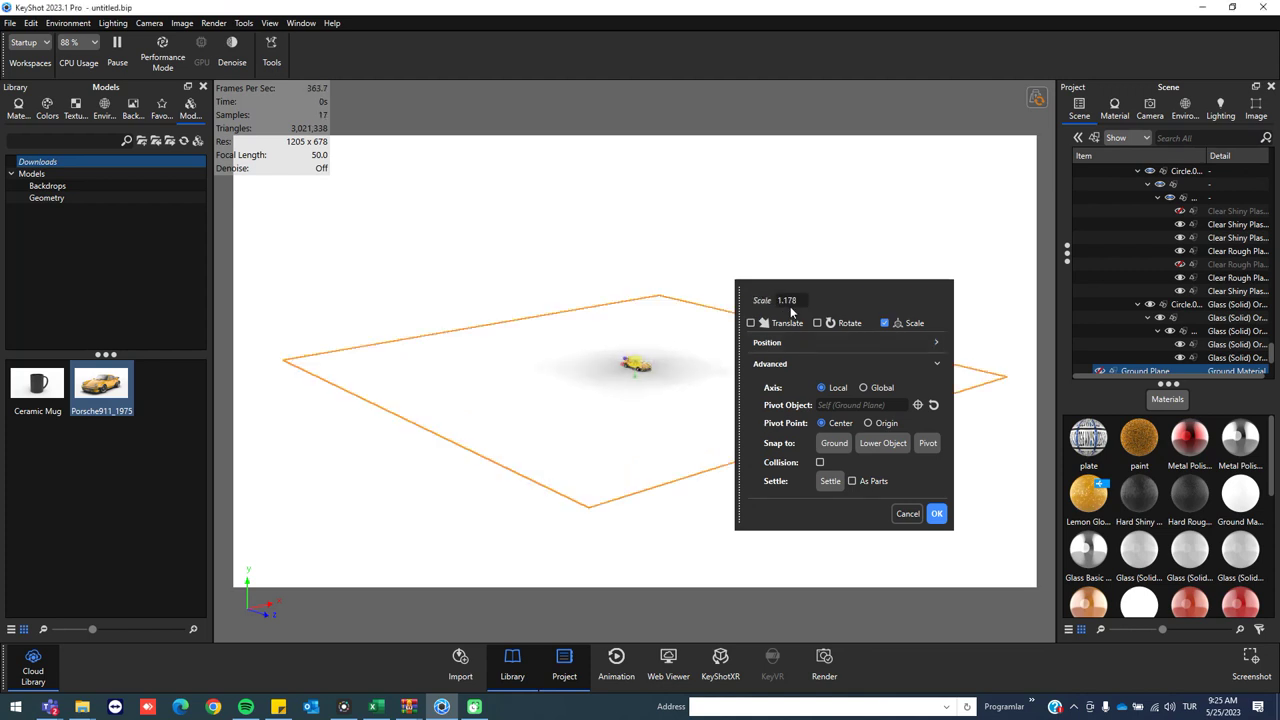
pyautogui.moveTo(797, 300); pyautogui.dragTo(713, 299)
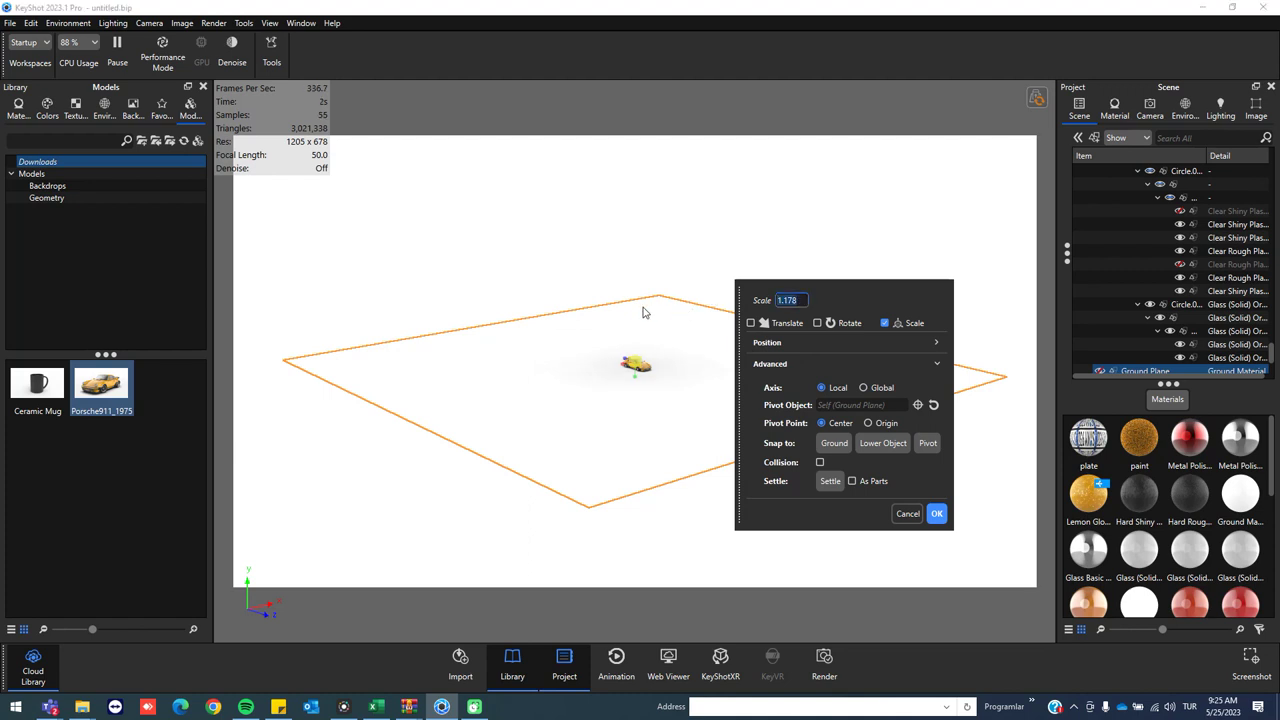
pyautogui.write('8')
pyautogui.press('Return')
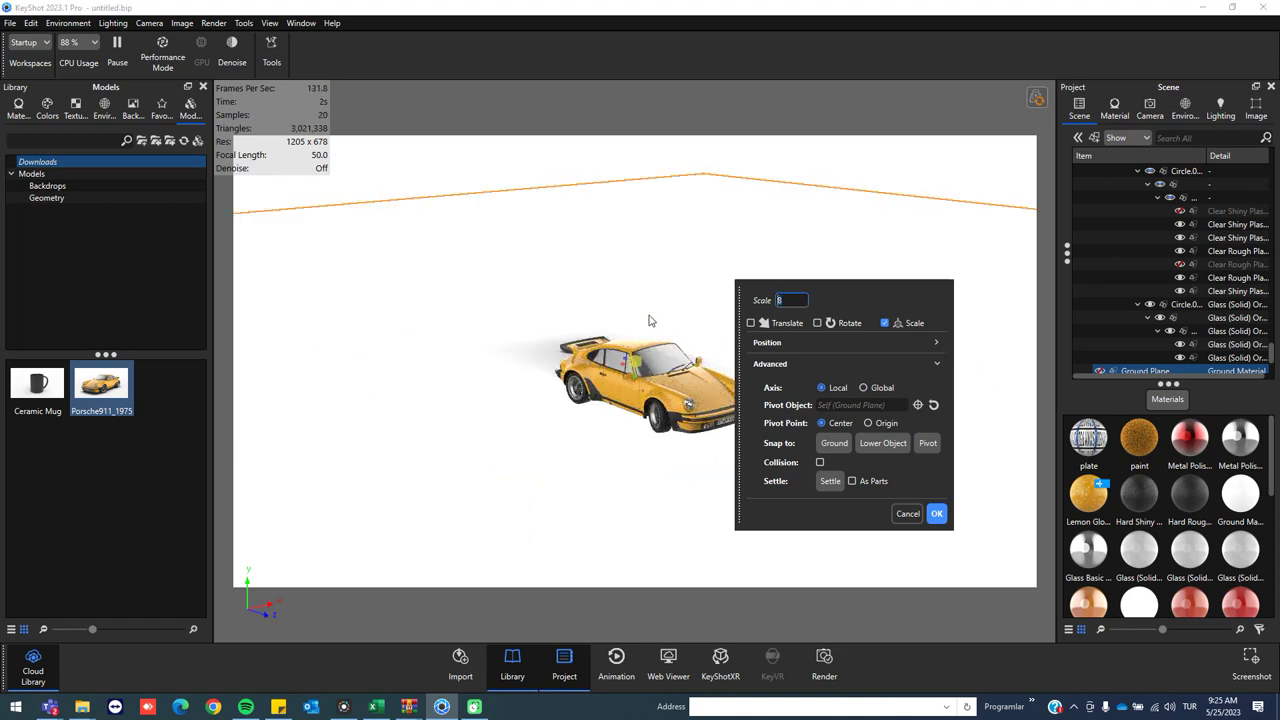
pyautogui.click(840, 448)
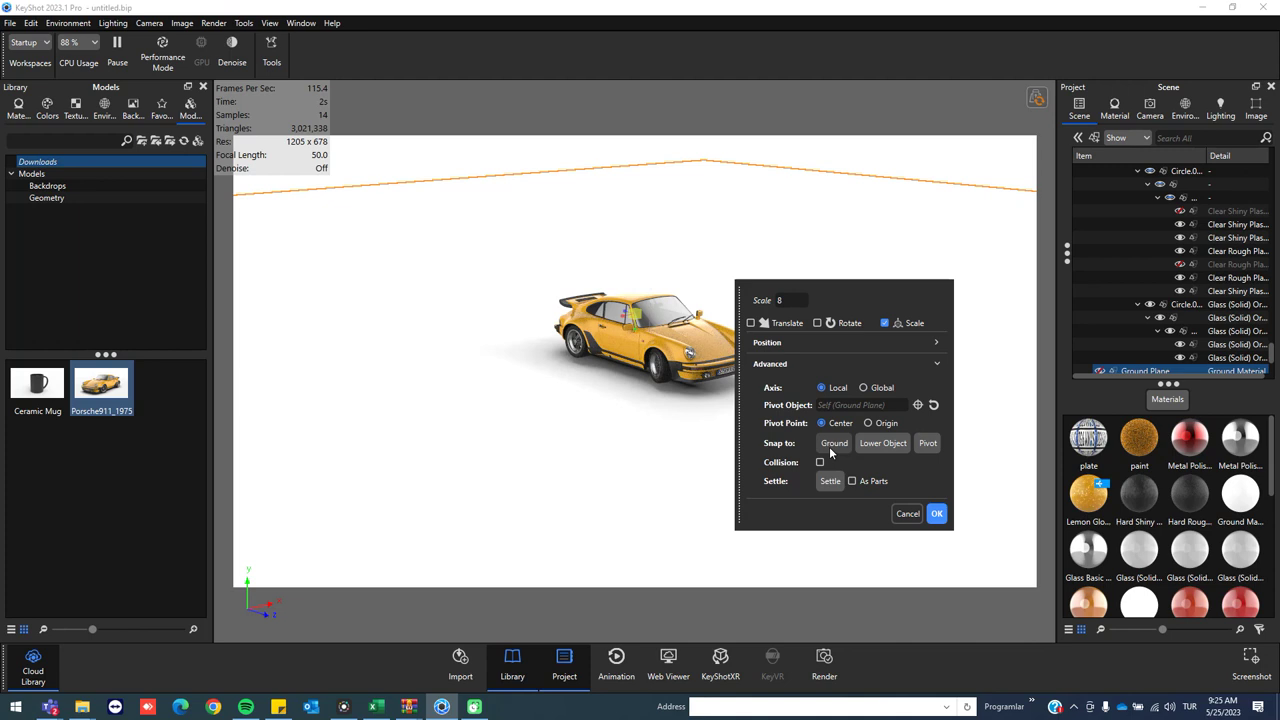
pyautogui.click(938, 514)
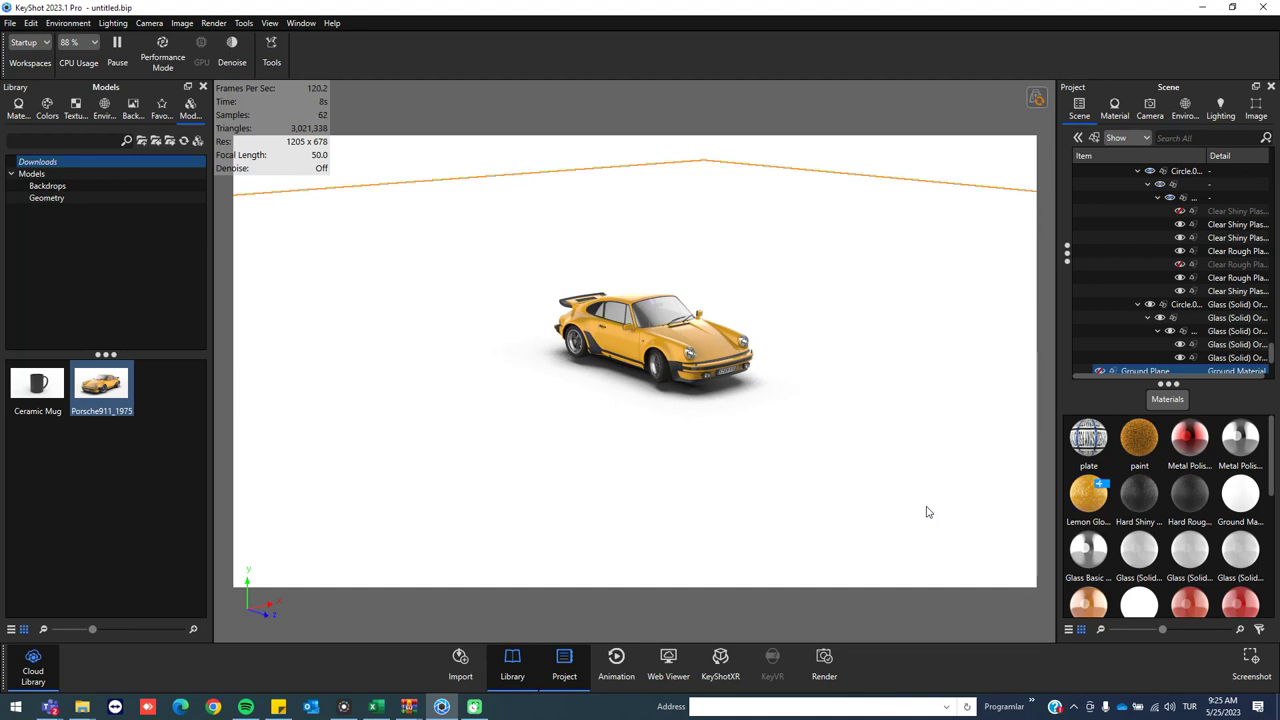
# - Apply the outdoor environment Aversis_River-road_3k to the scene and use the lighting environment as the background
pyautogui.click(104, 108)
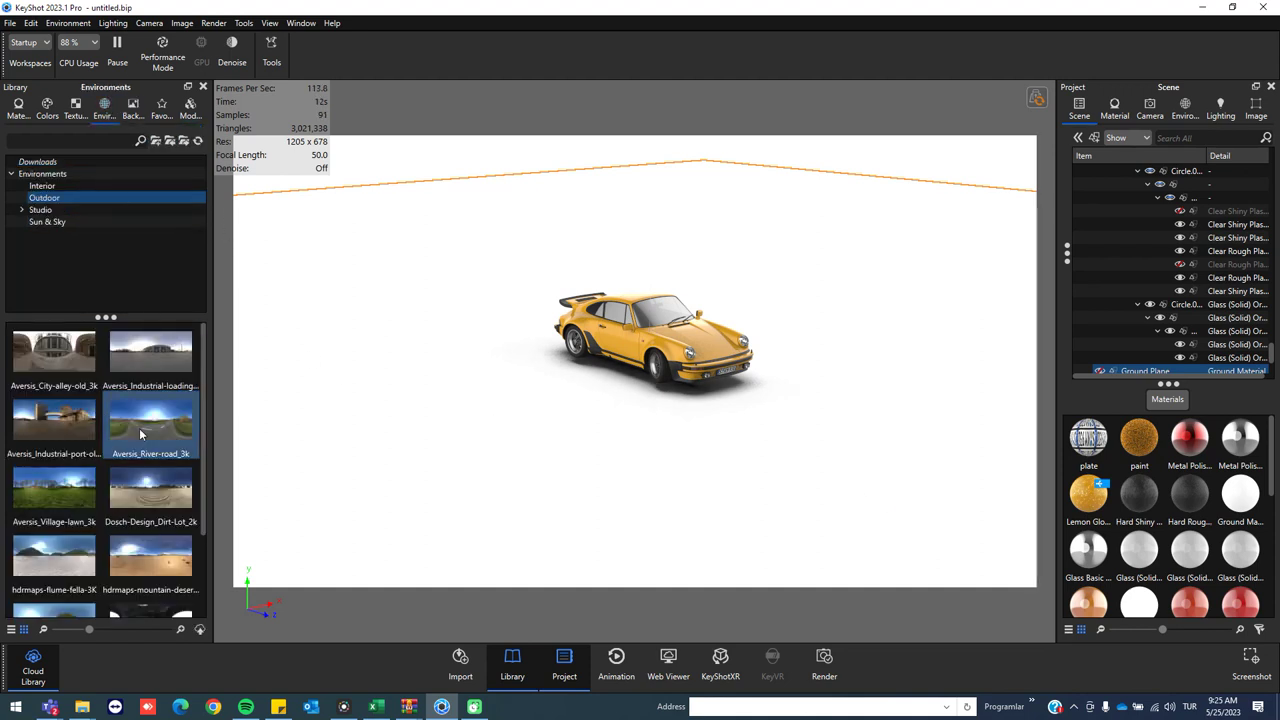
pyautogui.moveTo(148, 451)
pyautogui.moveTo(148, 451); pyautogui.dragTo(369, 286)
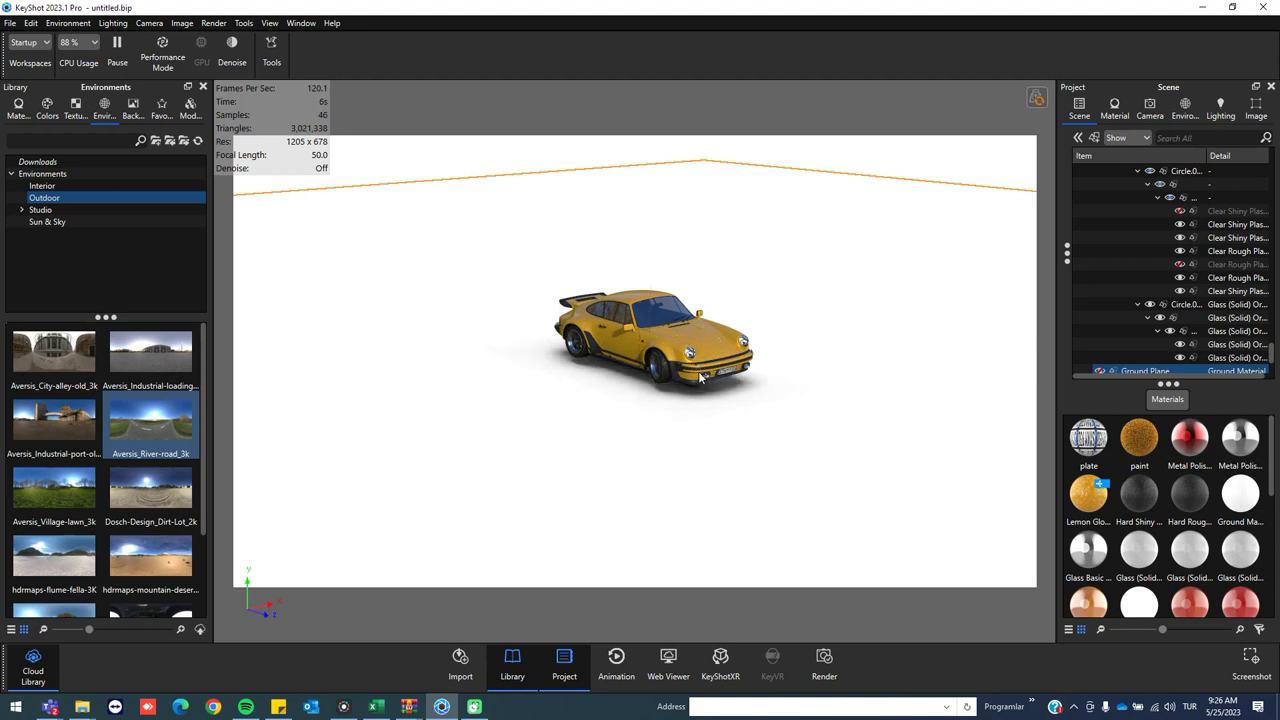
pyautogui.click(1184, 108)
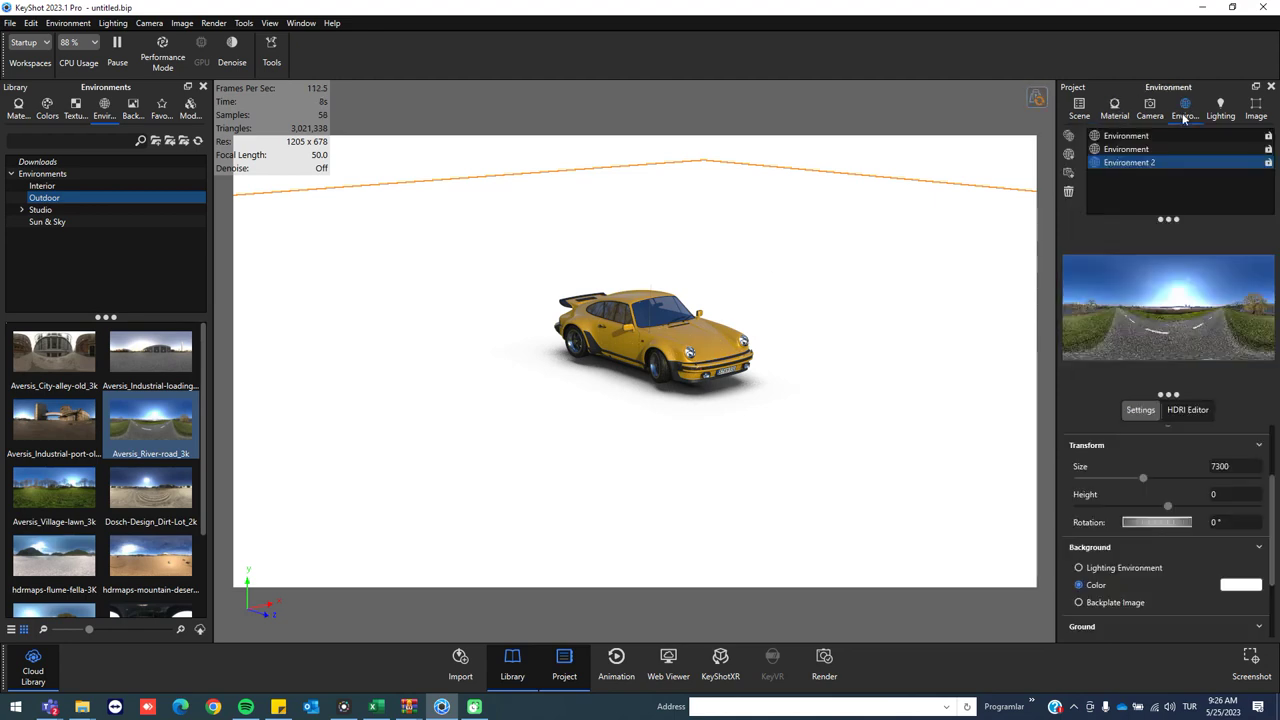
pyautogui.click(1111, 568)
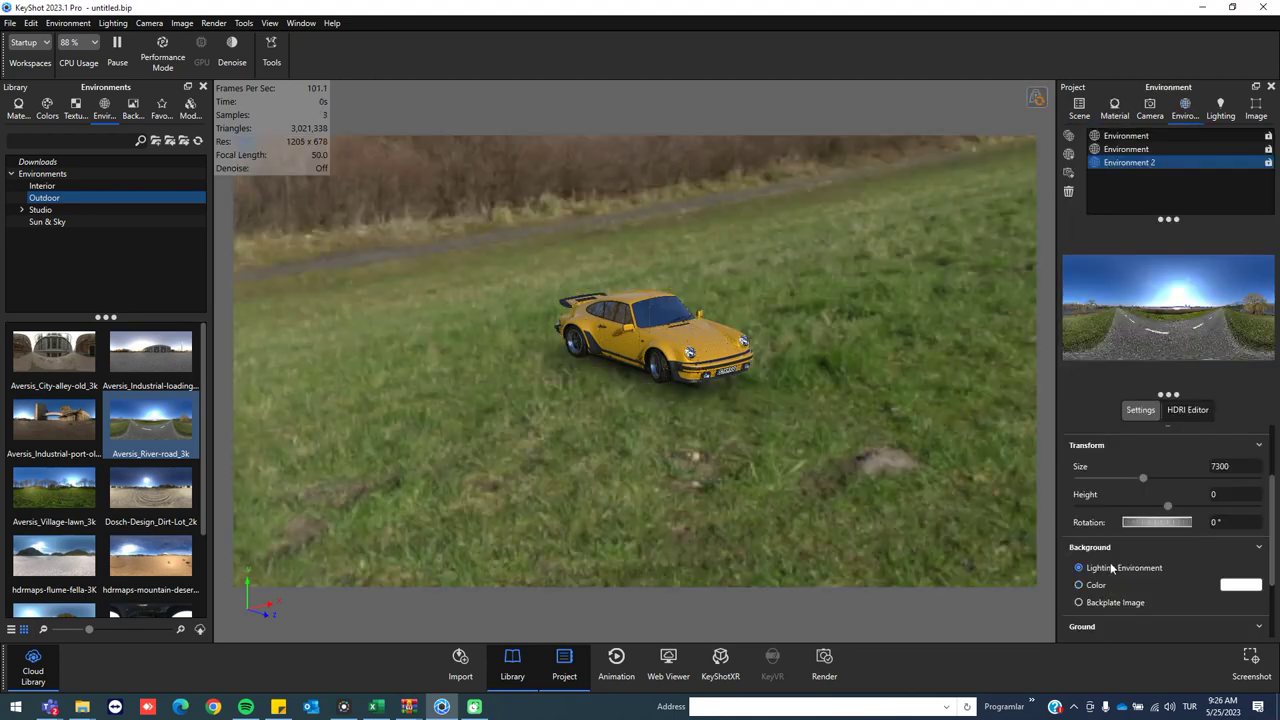
# - Rotate the environment to about 70° so the car sits on the road, and frame the car at a low camera angle
pyautogui.scroll(5, 660, 330)
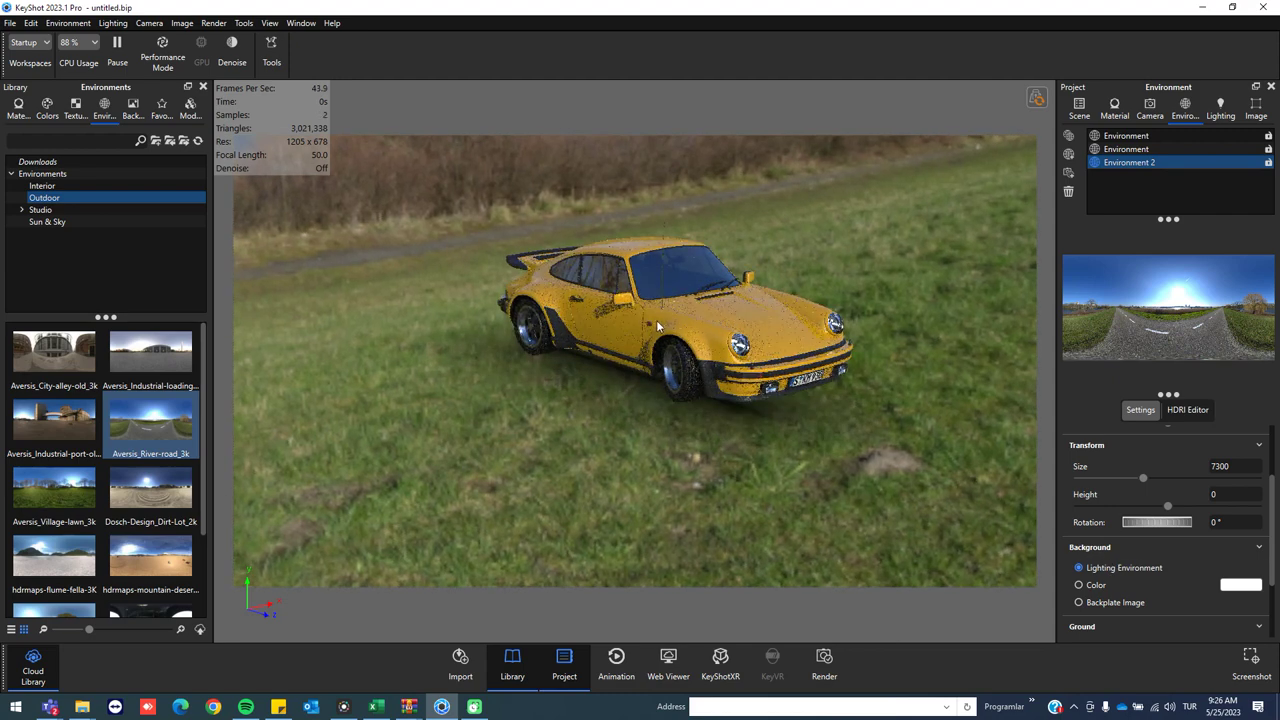
pyautogui.scroll(-3, 656, 320)
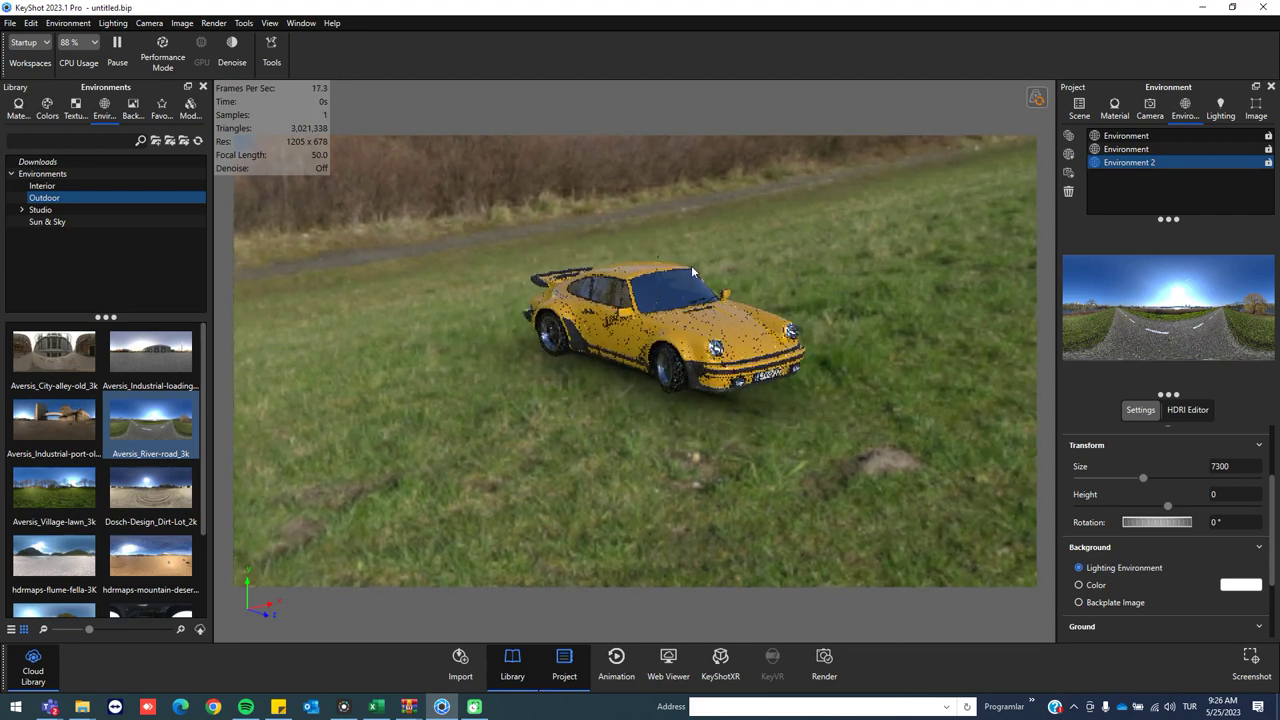
pyautogui.scroll(3, 691, 265)
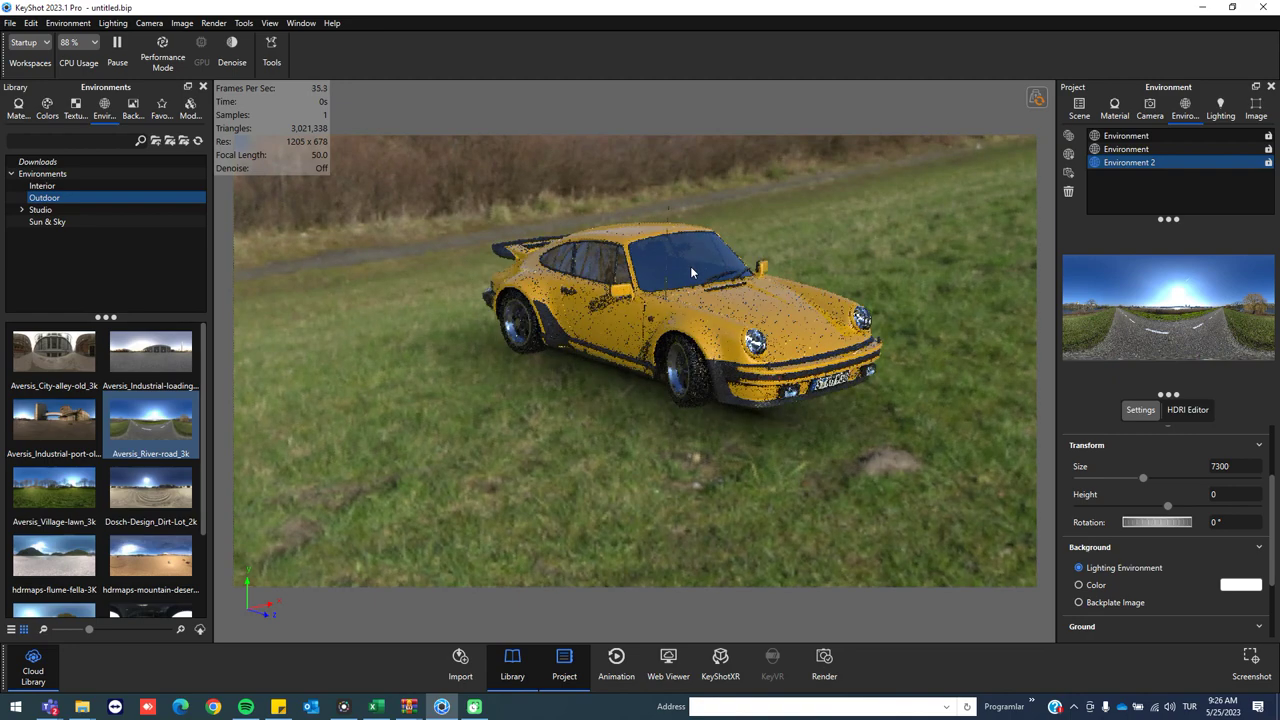
pyautogui.moveTo(680, 270); pyautogui.dragTo(637, 321, button='middle')
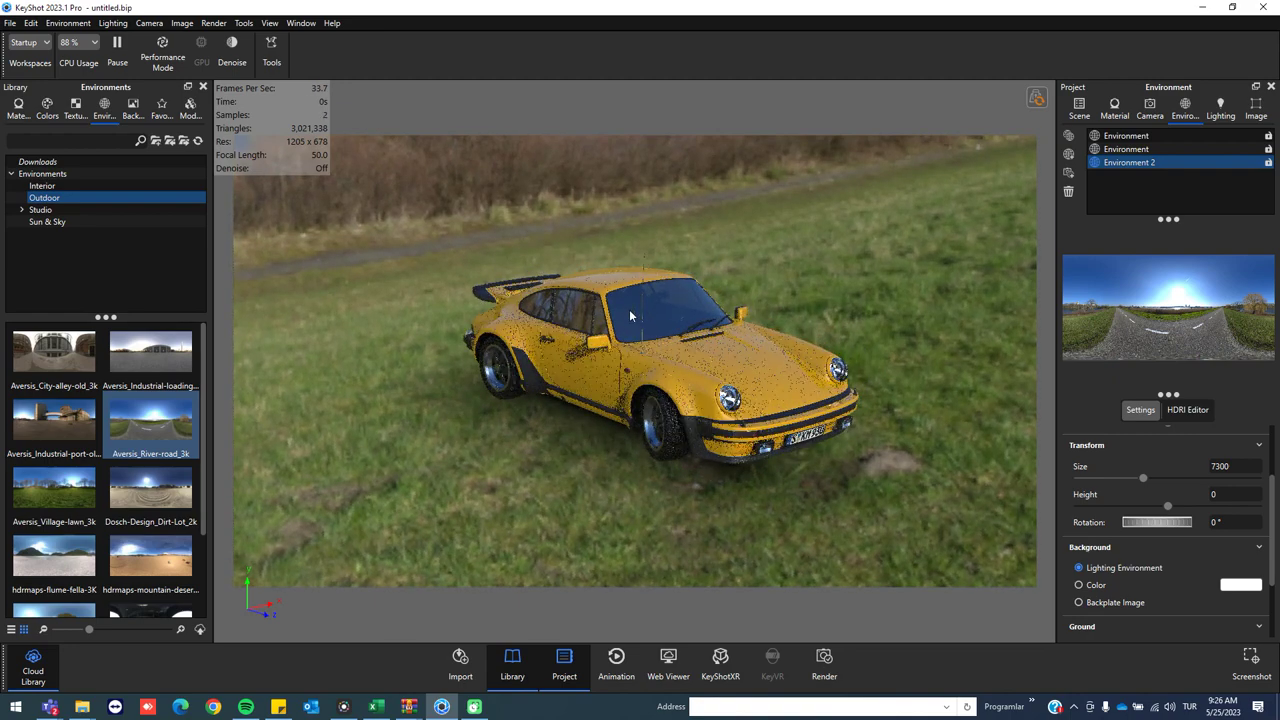
pyautogui.moveTo(1141, 521); pyautogui.dragTo(1192, 502)
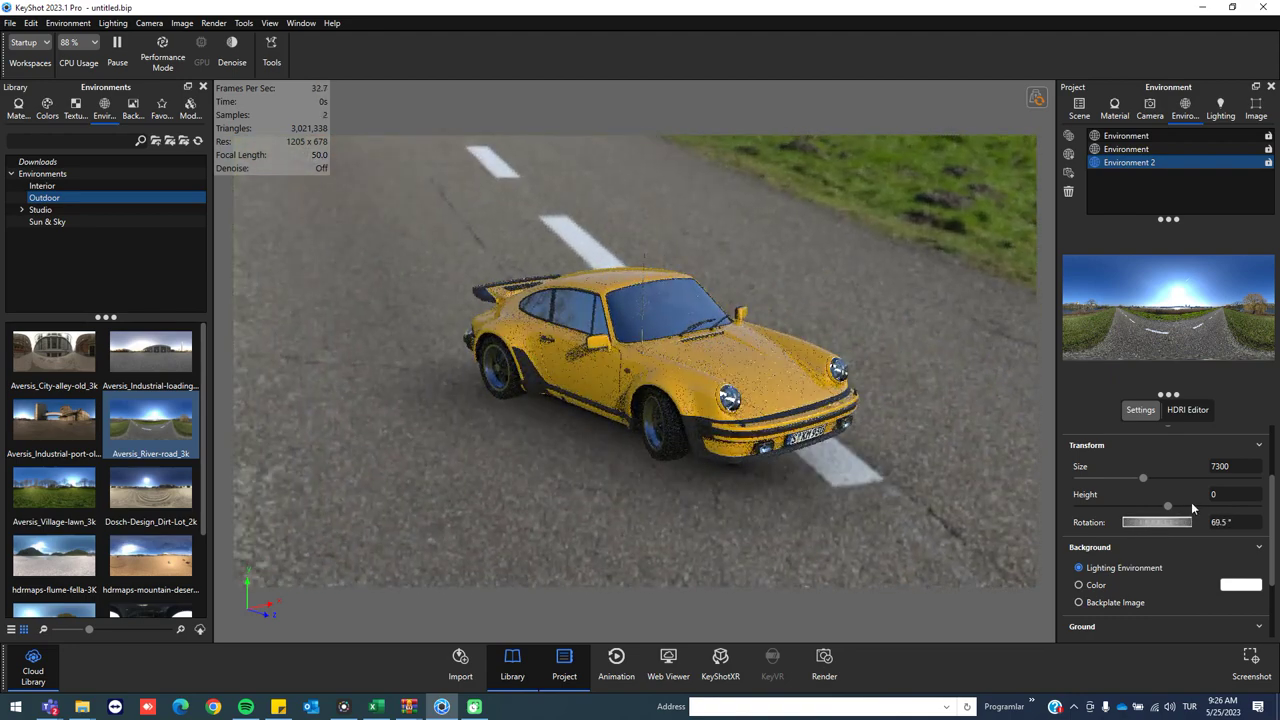
pyautogui.moveTo(568, 261); pyautogui.dragTo(535, 238)
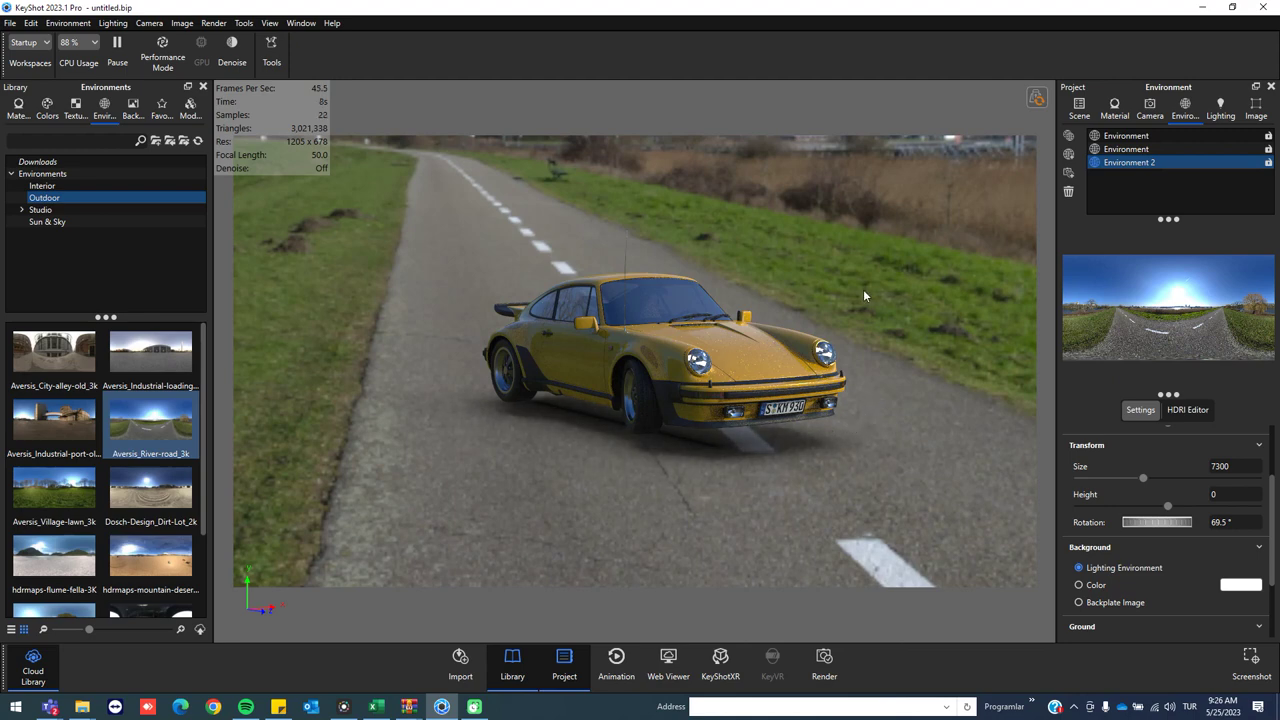
pyautogui.keyDown('ctrl'); pyautogui.moveTo(864, 289); pyautogui.dragTo(860, 290); pyautogui.keyUp('ctrl')
# - Rotate the whole car model about its vertical Y axis with the Move Tool so it faces the opposite side of the road
pyautogui.press('m')
pyautogui.click(608, 344)
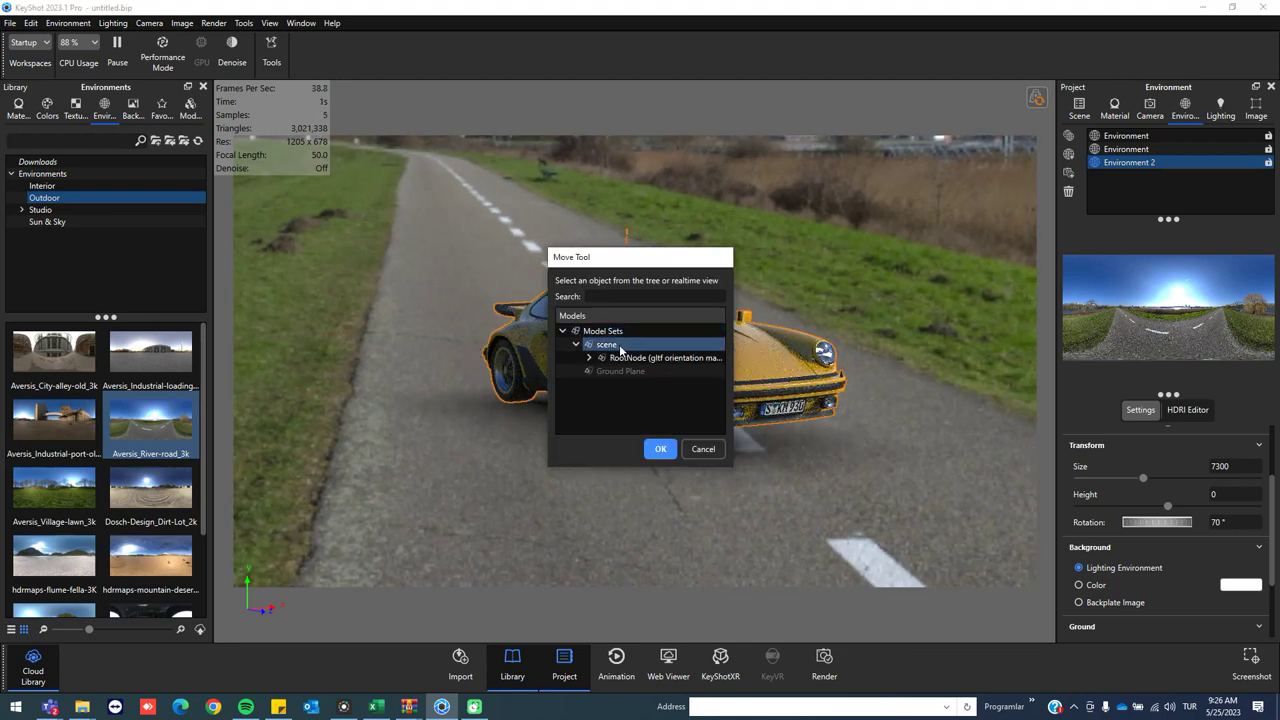
pyautogui.click(656, 451)
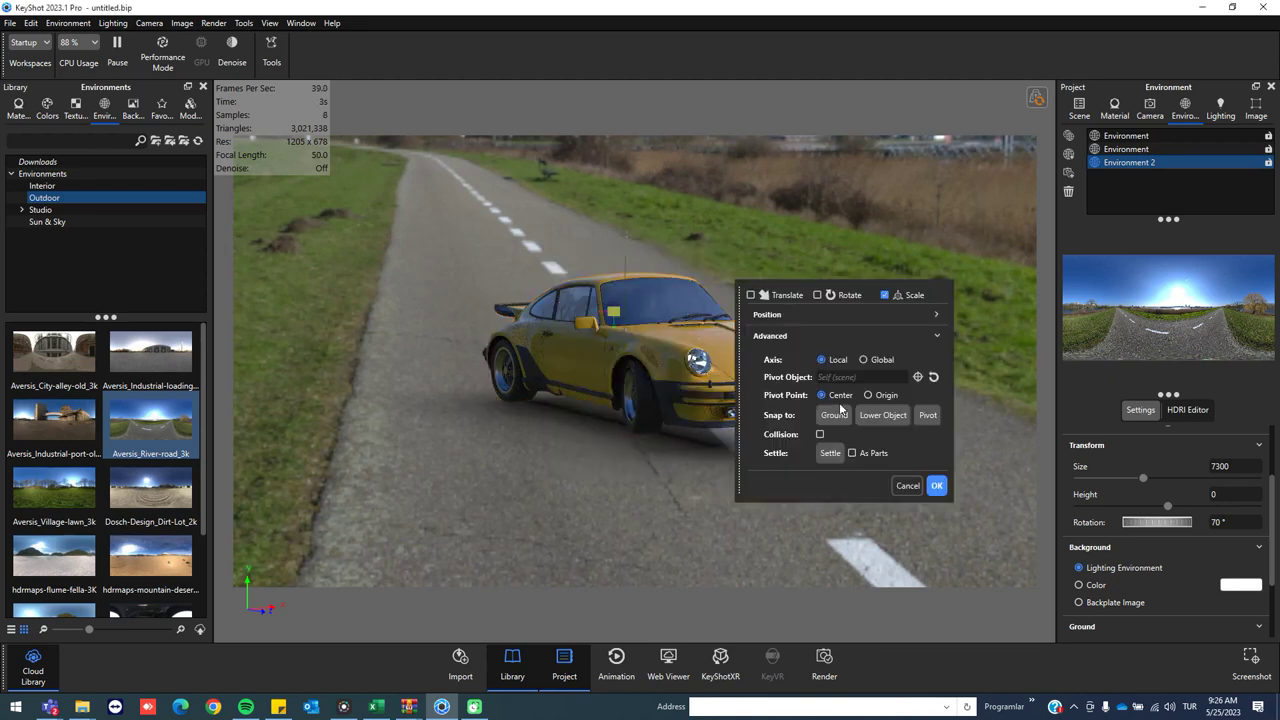
pyautogui.click(817, 295)
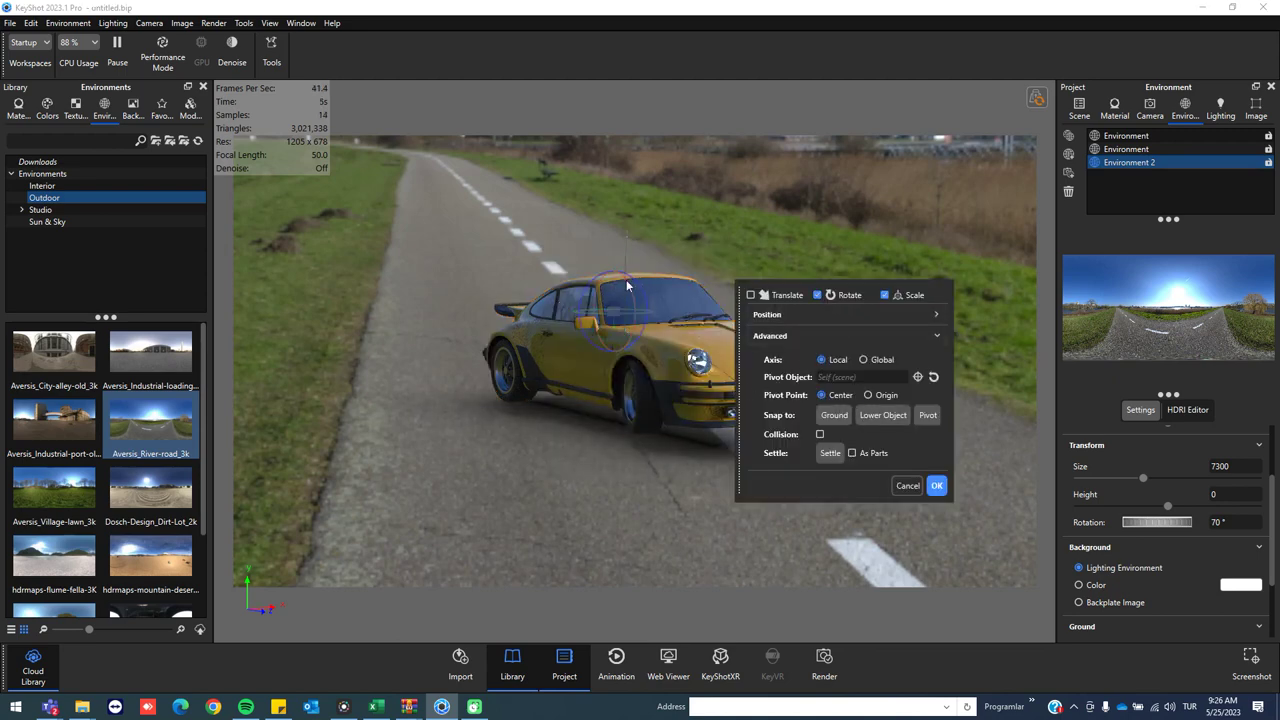
pyautogui.moveTo(620, 276); pyautogui.dragTo(628, 330)
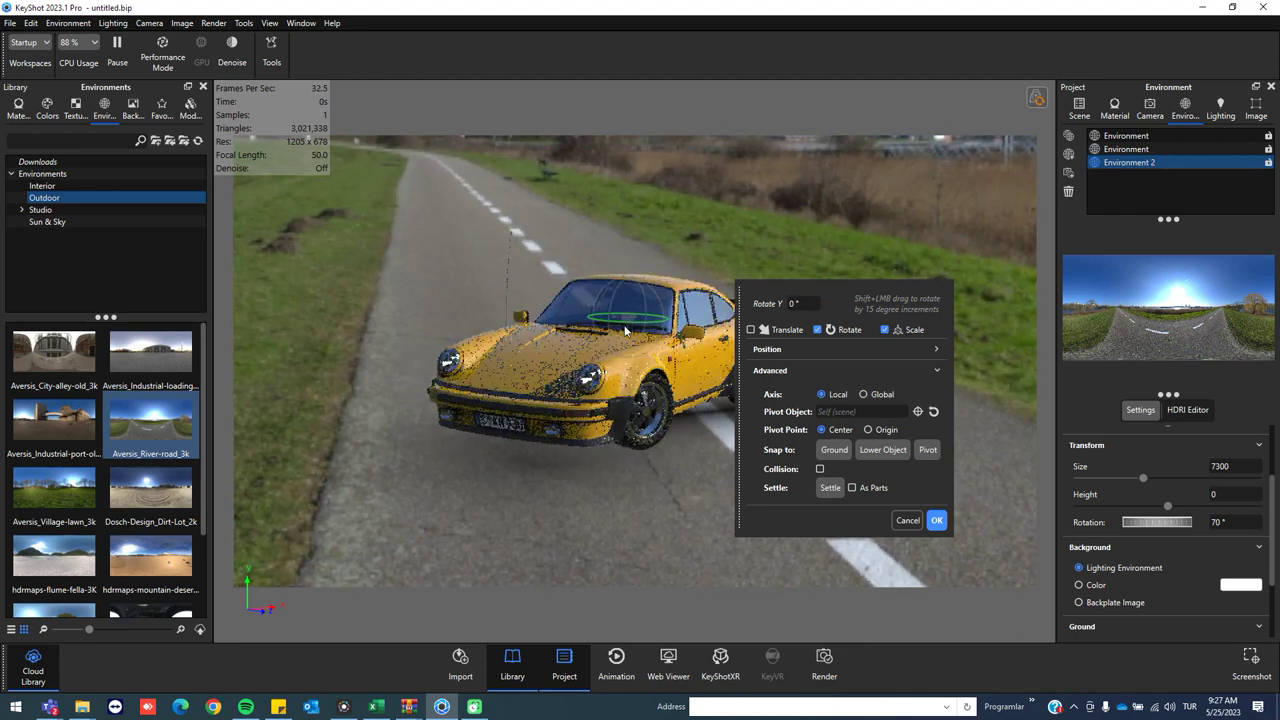
pyautogui.click(936, 520)
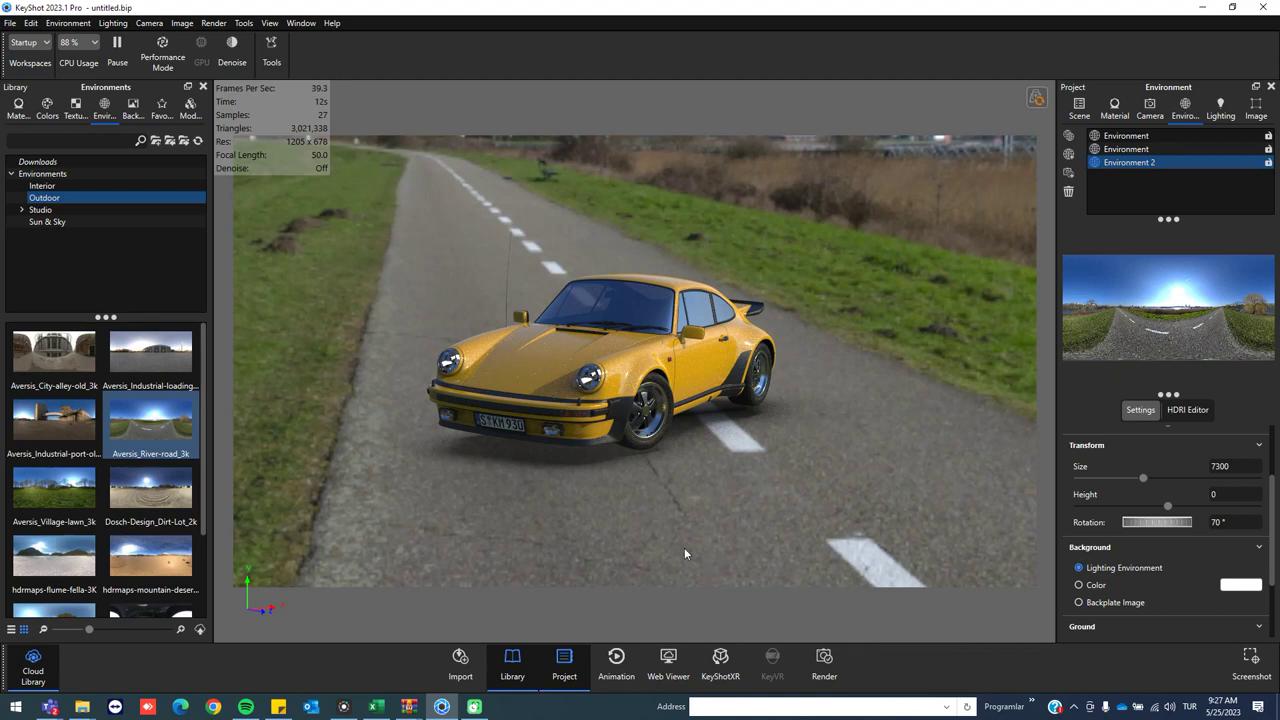
# - Execute the scene's pending geometry nodes and open the yellow car body for Split Object Surfaces
pyautogui.click(1037, 106)
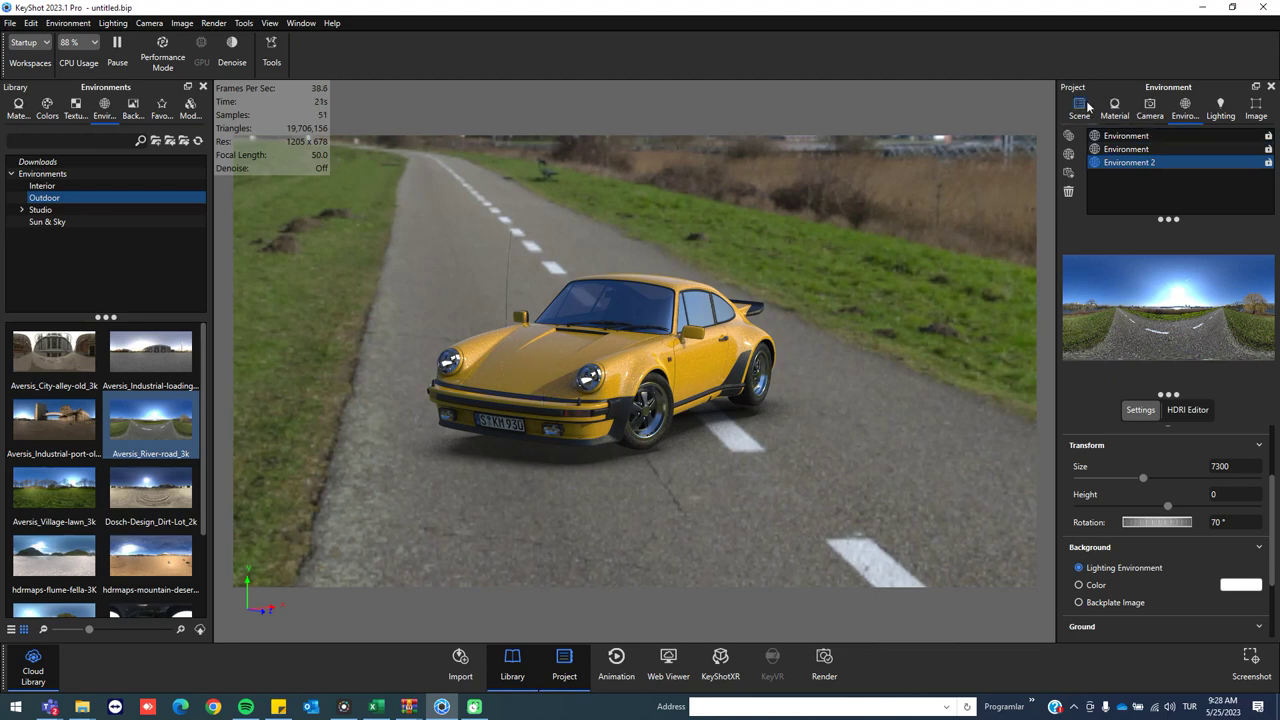
pyautogui.click(546, 360)
pyautogui.click(549, 346)
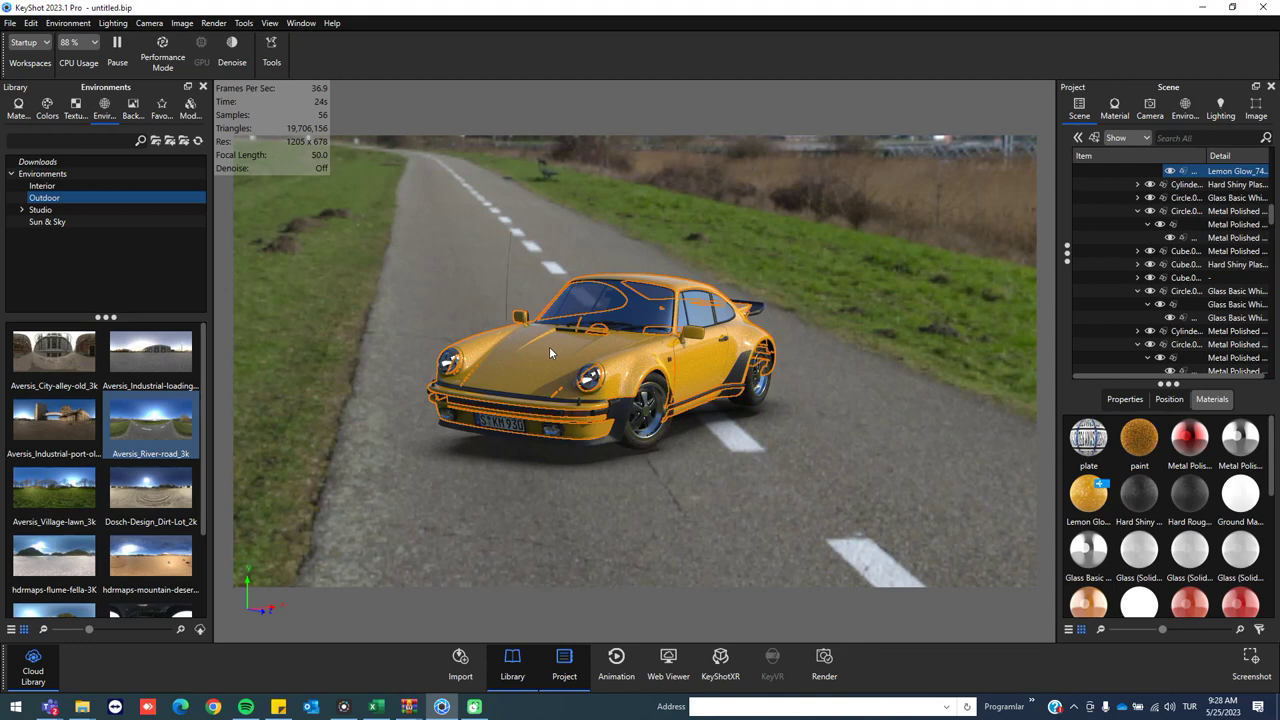
pyautogui.click(529, 522)
pyautogui.click(528, 368)
pyautogui.rightClick(550, 358)
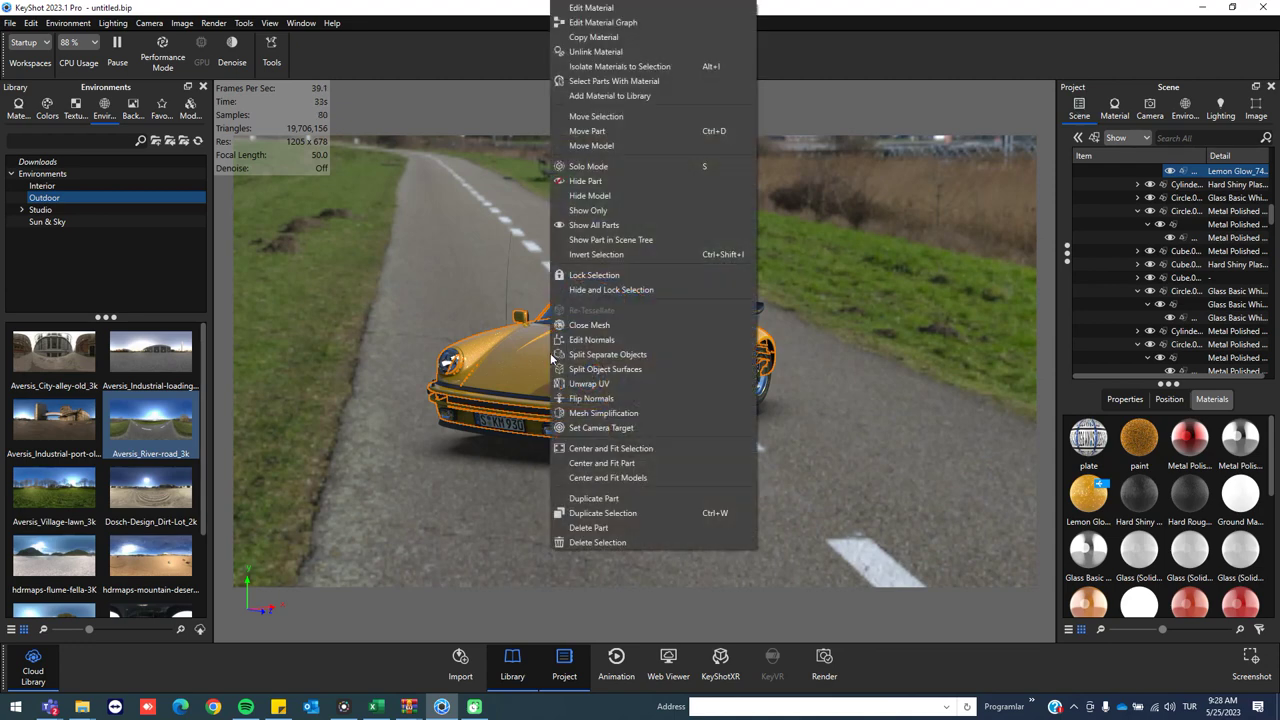
pyautogui.click(610, 370)
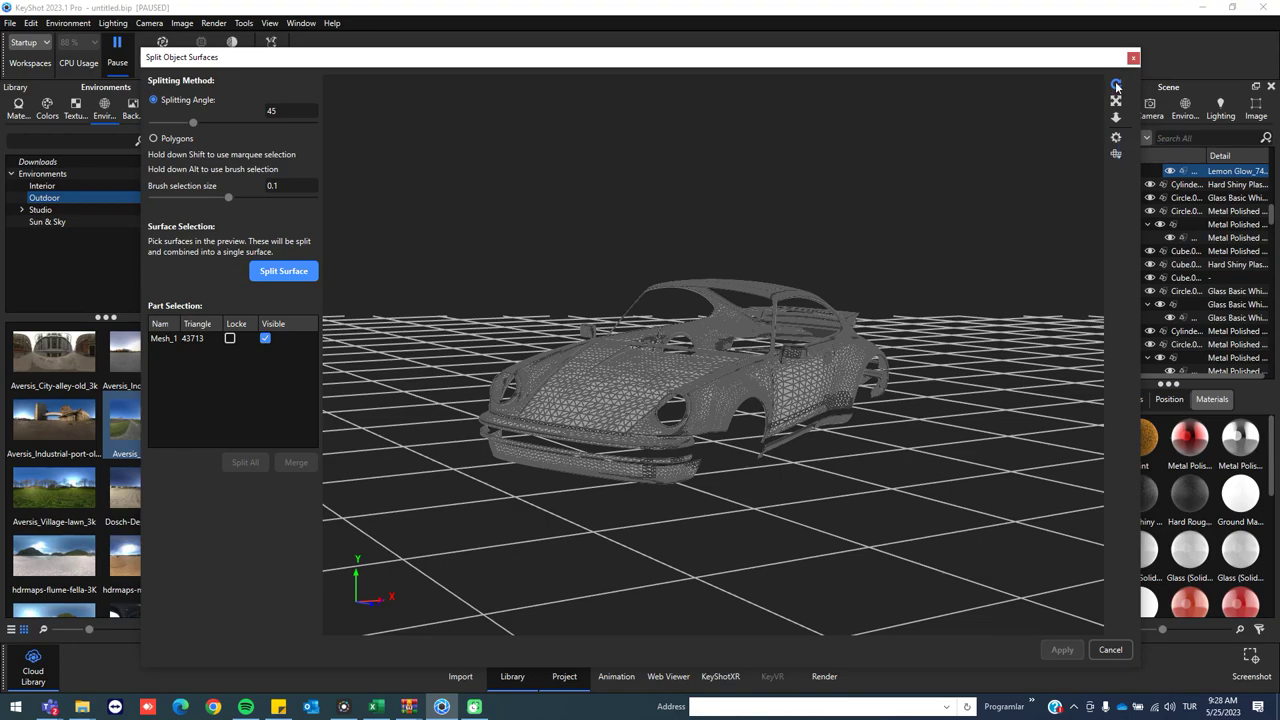
# - Examine the car body mesh from several angles and distances in the split preview
pyautogui.moveTo(831, 280); pyautogui.dragTo(1090, 183)
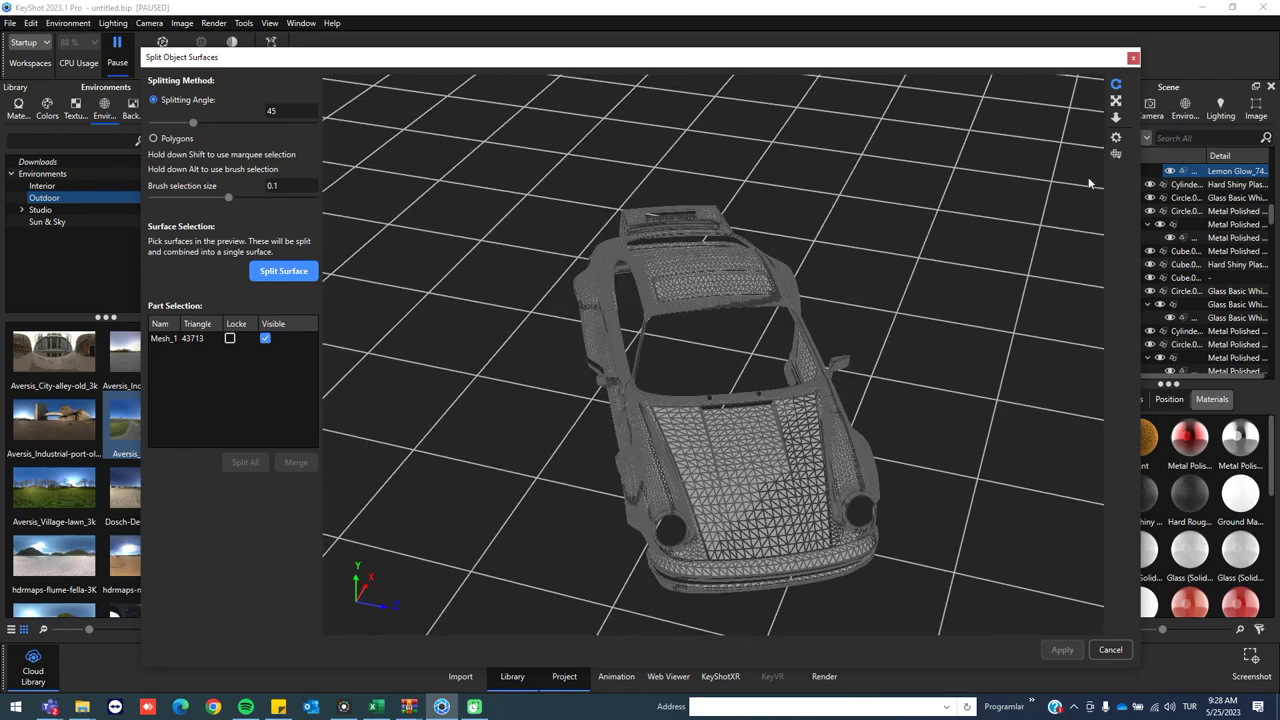
pyautogui.click(1117, 104)
pyautogui.scroll(2, 757, 337)
pyautogui.moveTo(757, 337); pyautogui.dragTo(726, 240)
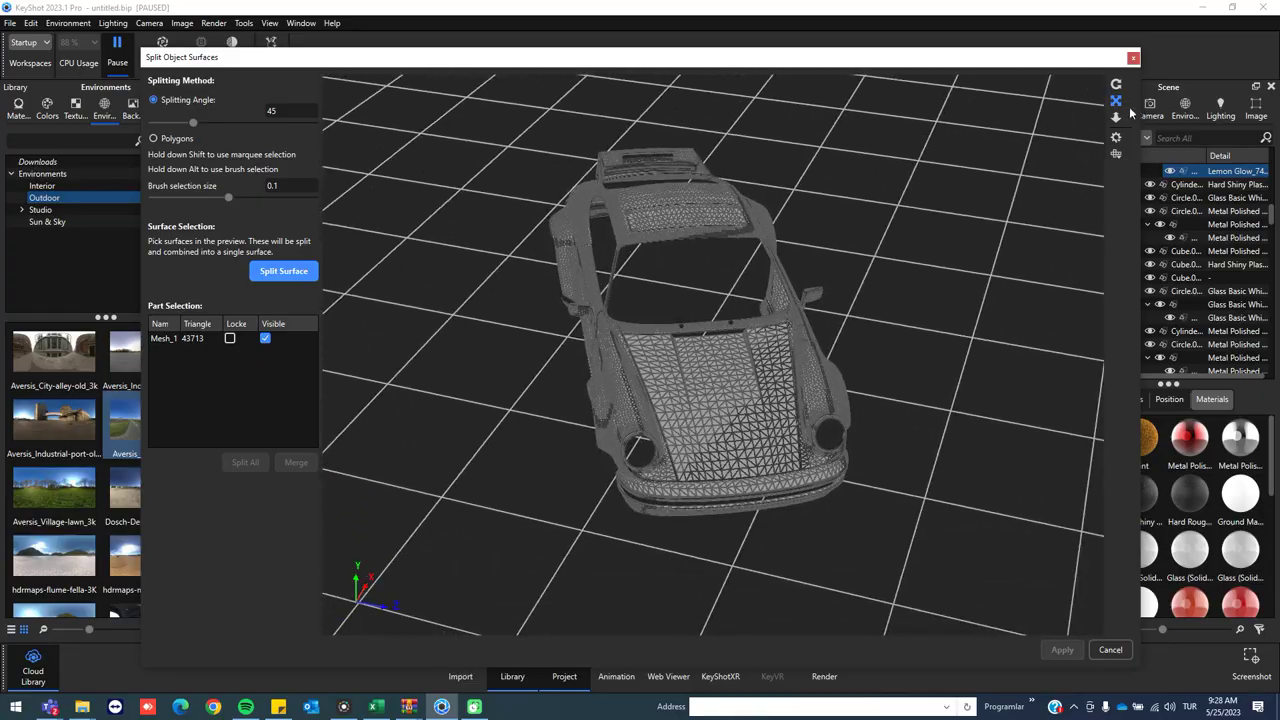
pyautogui.scroll(5, 786, 293)
pyautogui.scroll(-5, 786, 293)
pyautogui.scroll(5, 800, 303)
pyautogui.scroll(-5, 749, 139)
pyautogui.scroll(4, 776, 221)
pyautogui.scroll(-4, 772, 300)
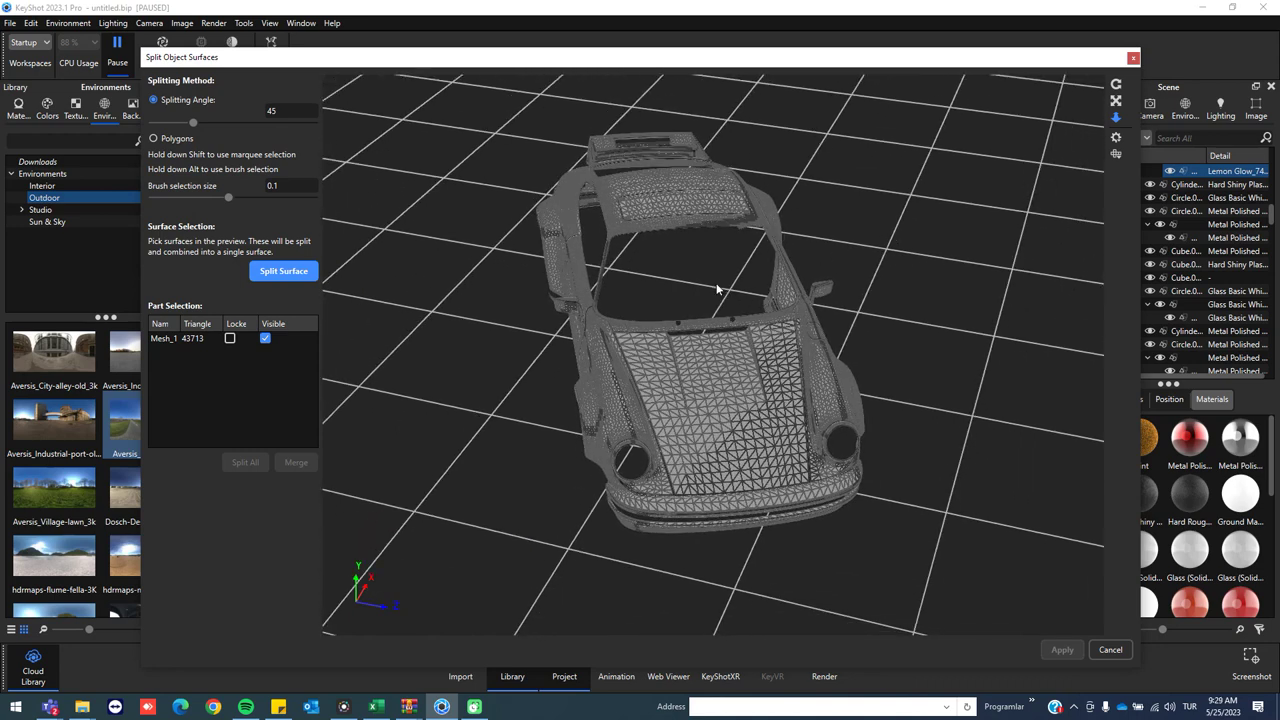
pyautogui.moveTo(752, 290); pyautogui.dragTo(738, 318)
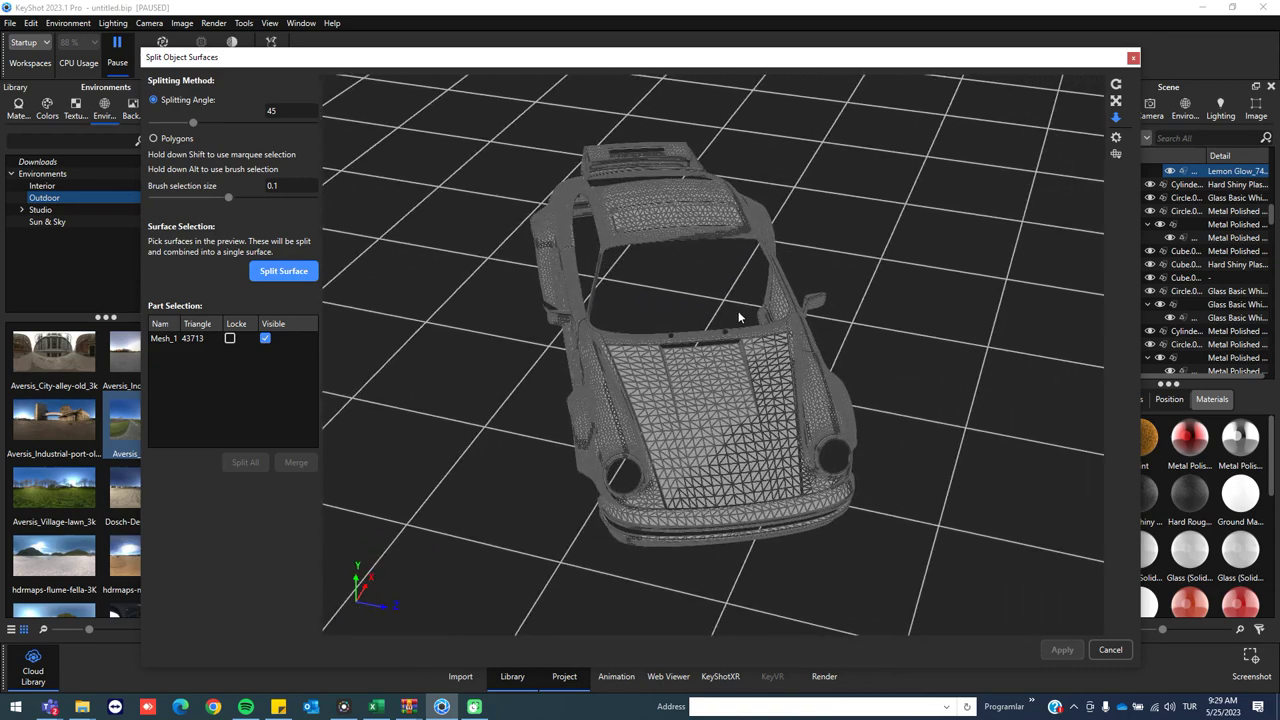
pyautogui.click(1116, 84)
pyautogui.moveTo(727, 384); pyautogui.dragTo(650, 320)
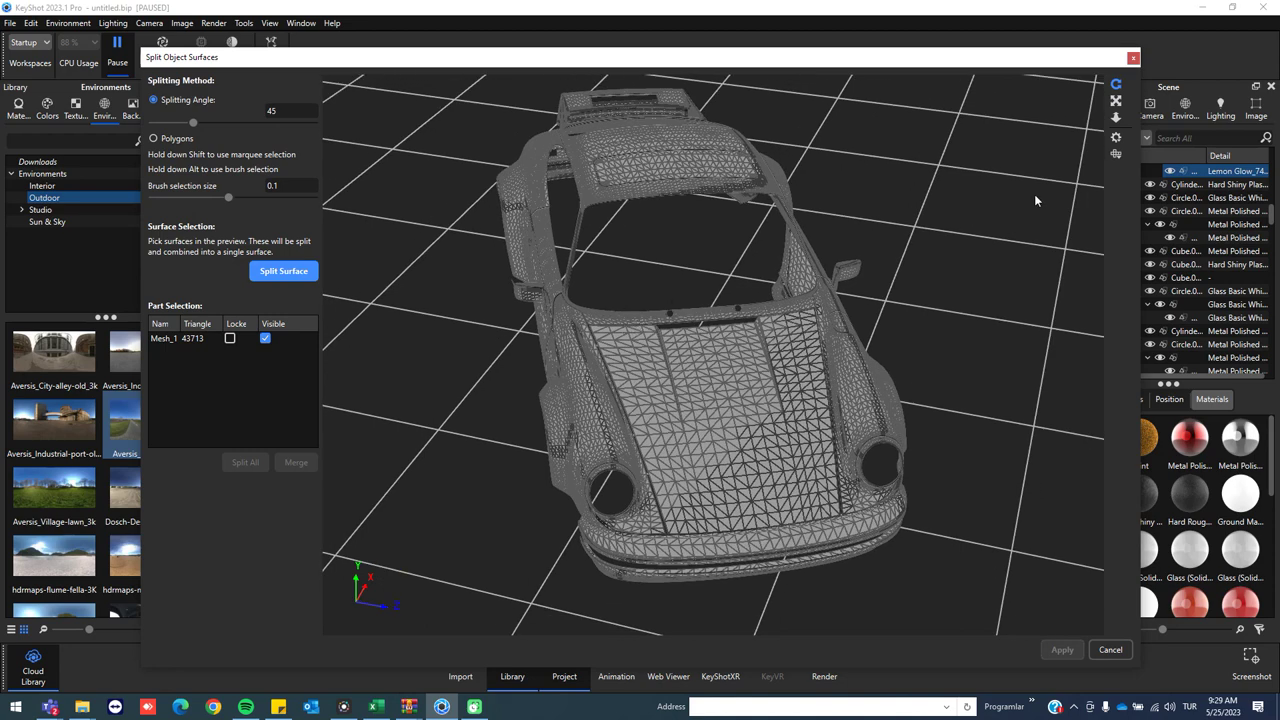
# - Hide the coordinate legend in the split preview
pyautogui.click(1117, 142)
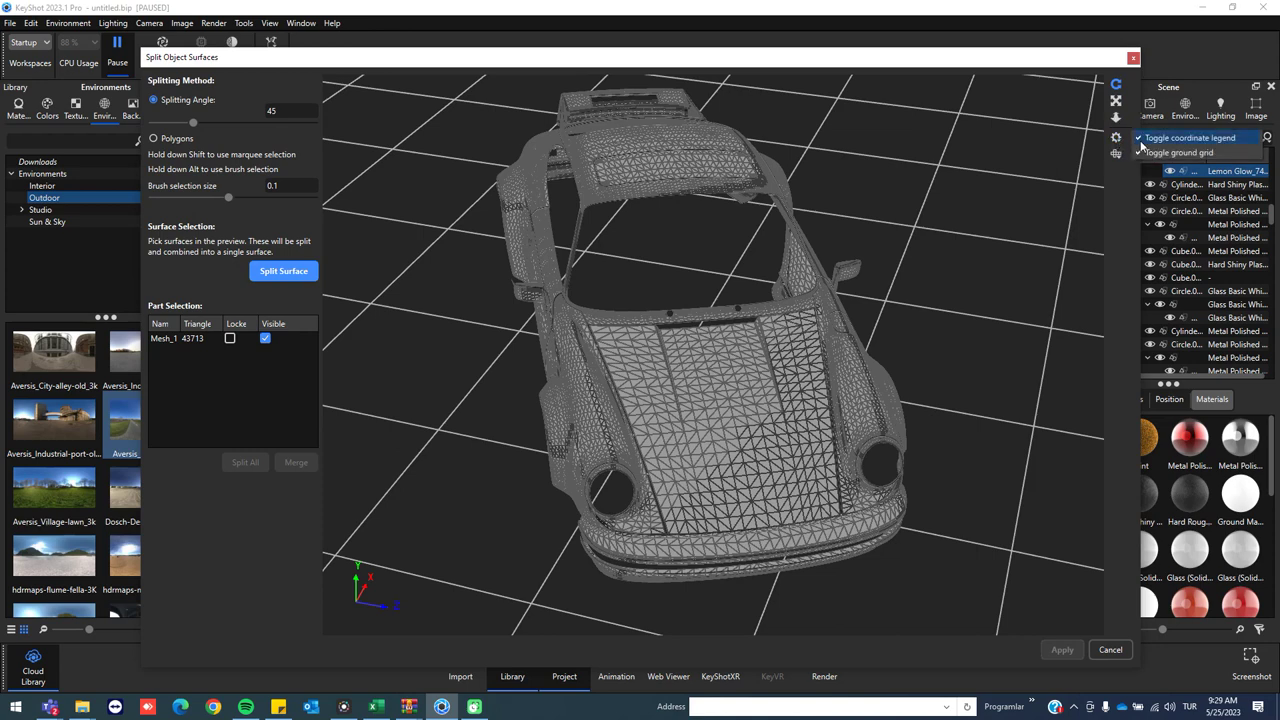
pyautogui.click(1141, 140)
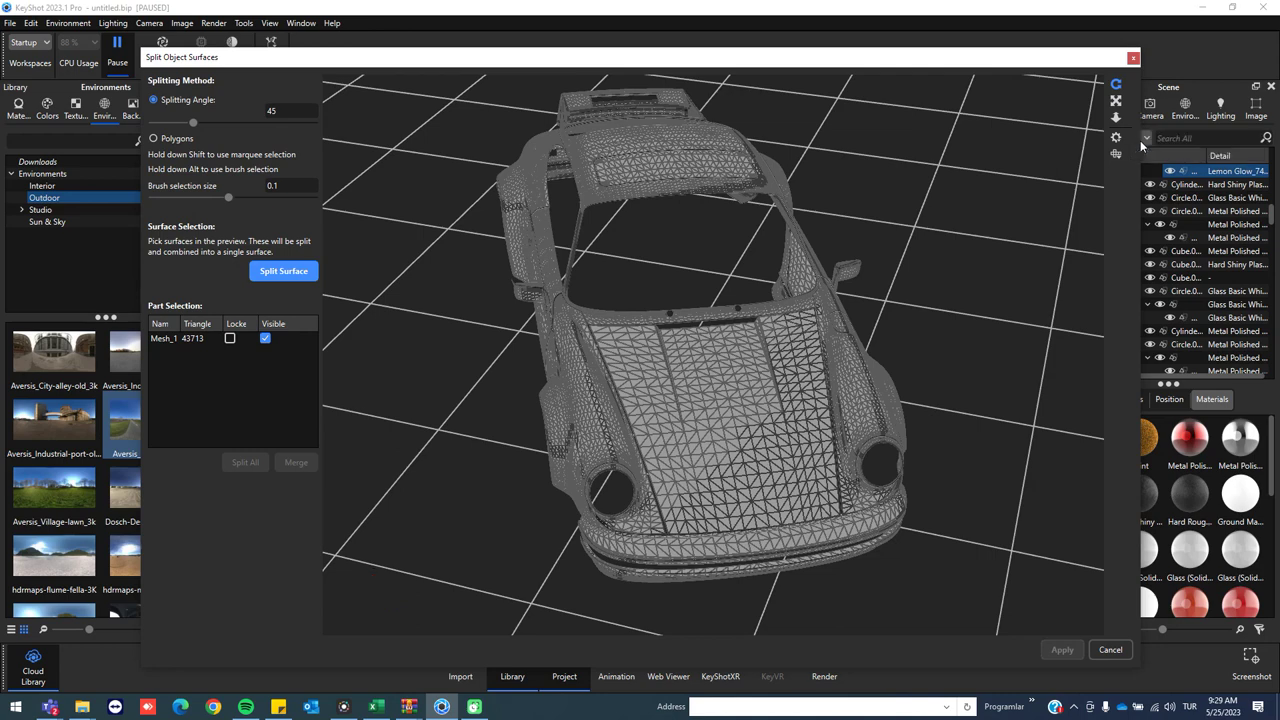
# - Show the coordinate legend again and switch the ground grid off and back on in the split preview
pyautogui.click(1116, 138)
pyautogui.click(1151, 138)
pyautogui.click(1116, 138)
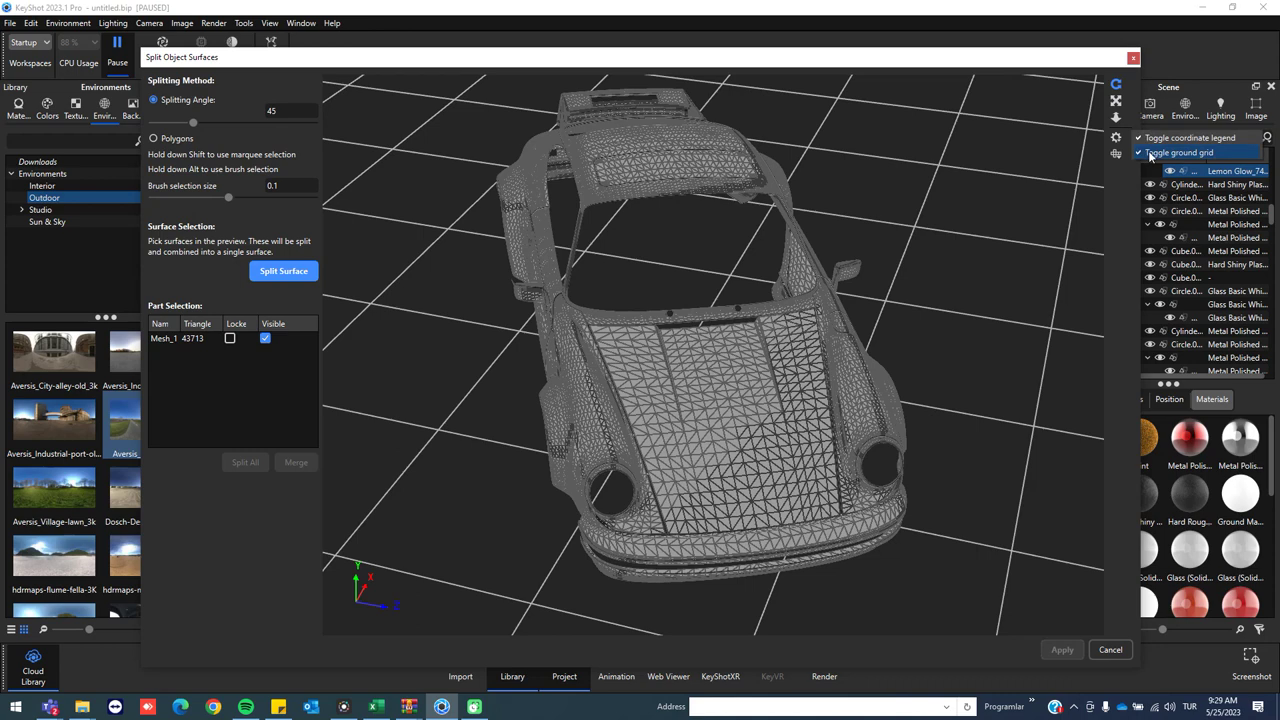
pyautogui.click(1150, 155)
pyautogui.click(1117, 137)
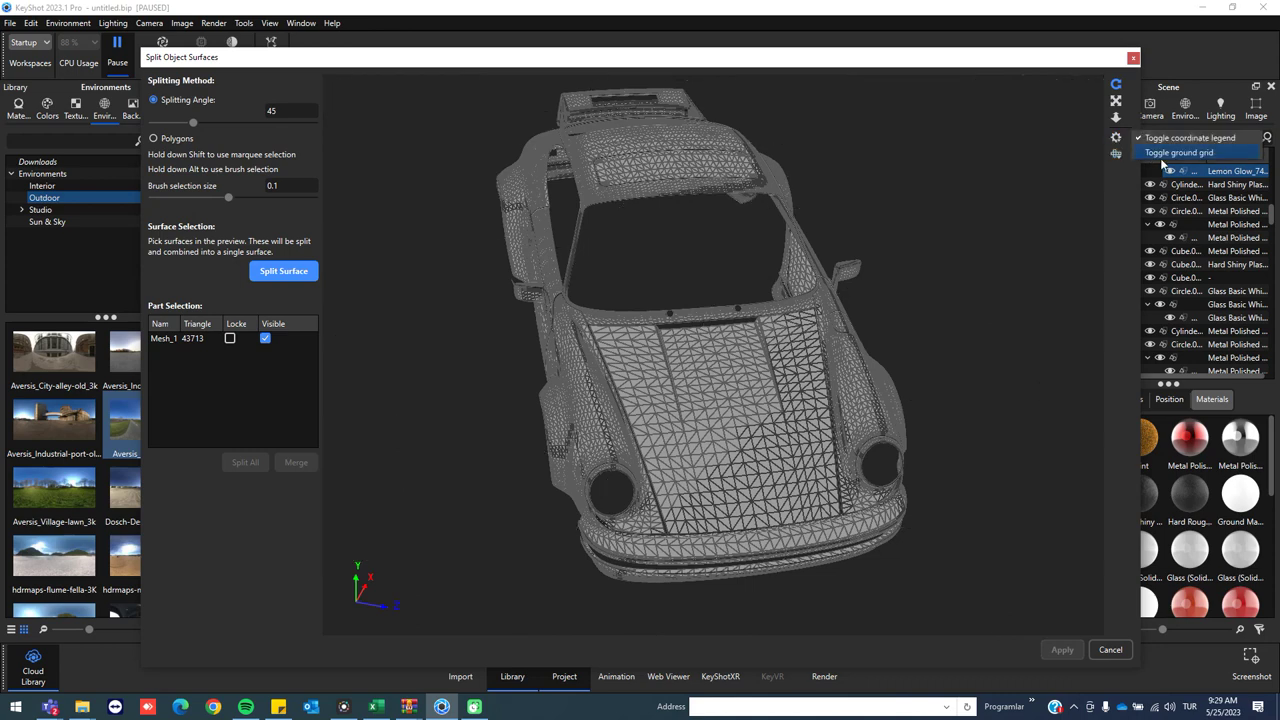
pyautogui.click(1165, 157)
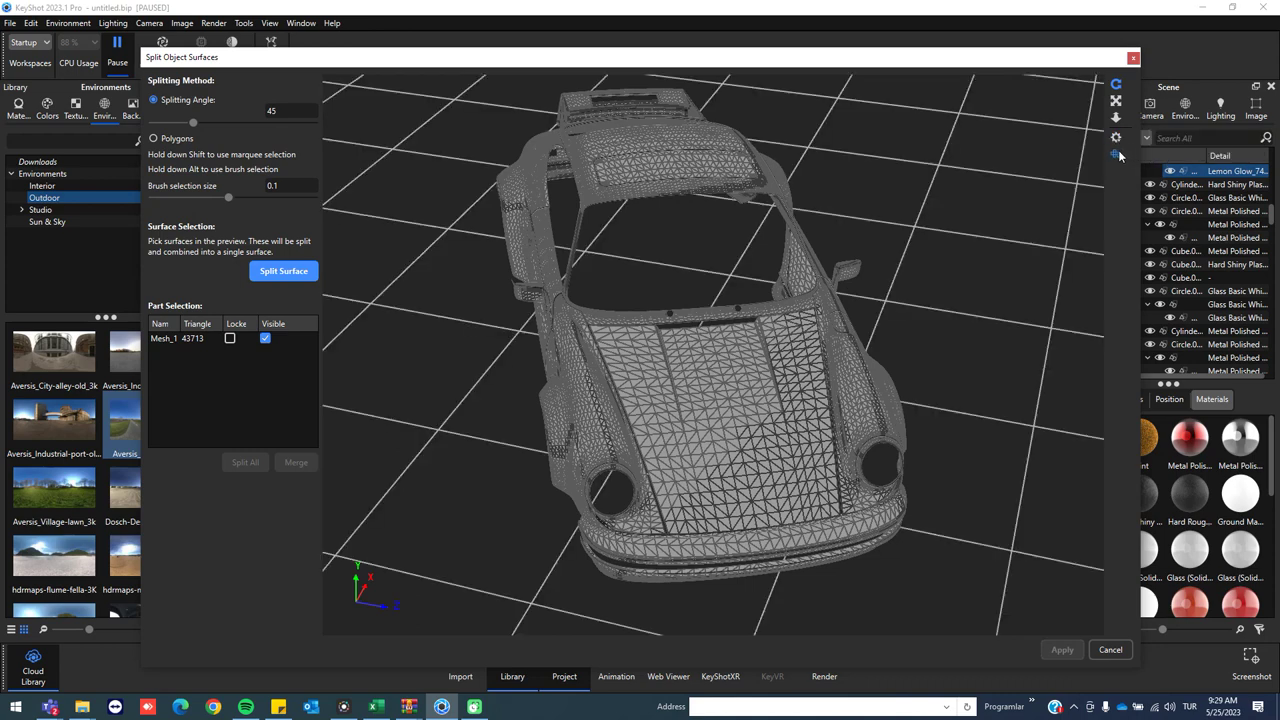
# - Switch the split preview through the front, back and top standard views of the car body
pyautogui.click(1117, 154)
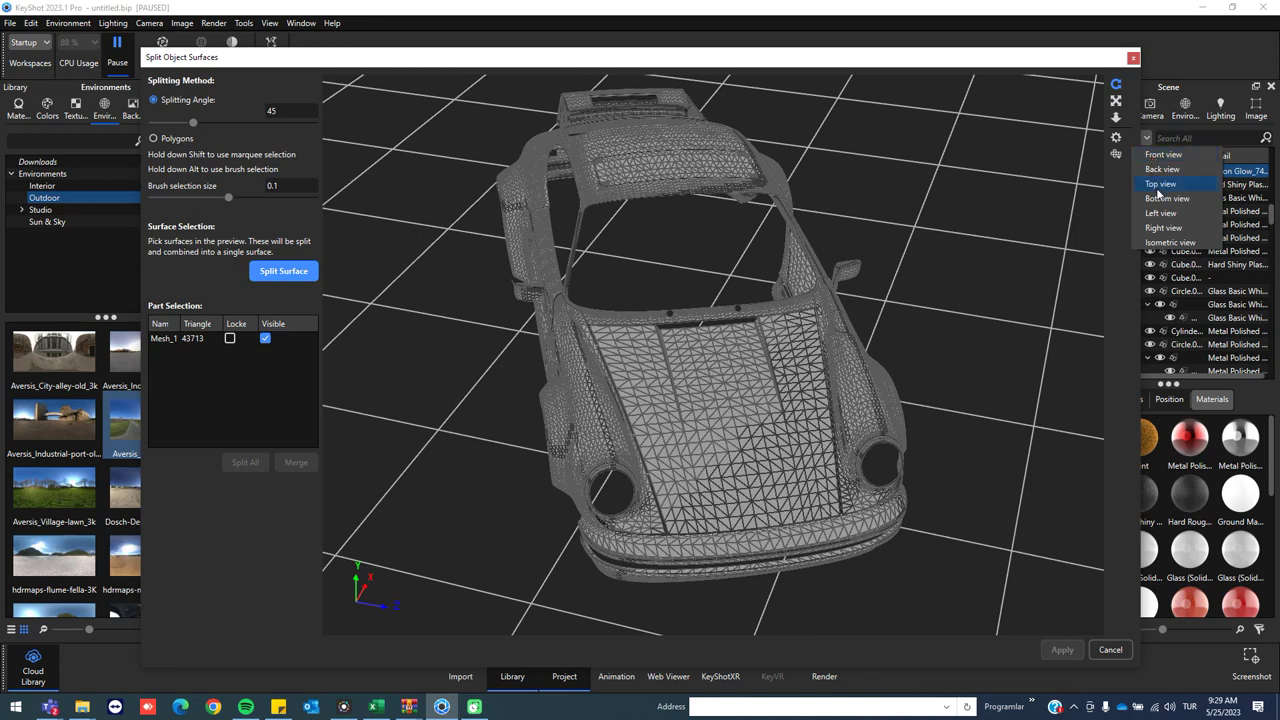
pyautogui.click(1157, 153)
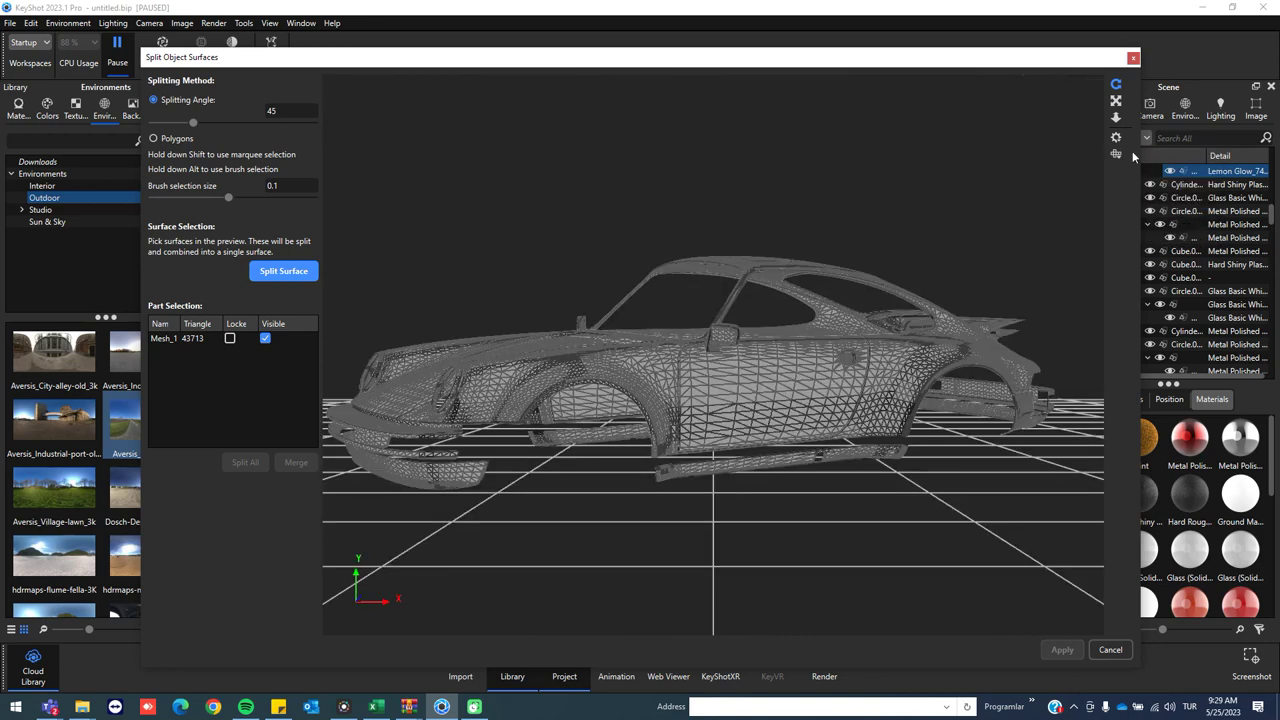
pyautogui.click(1115, 153)
pyautogui.click(1160, 170)
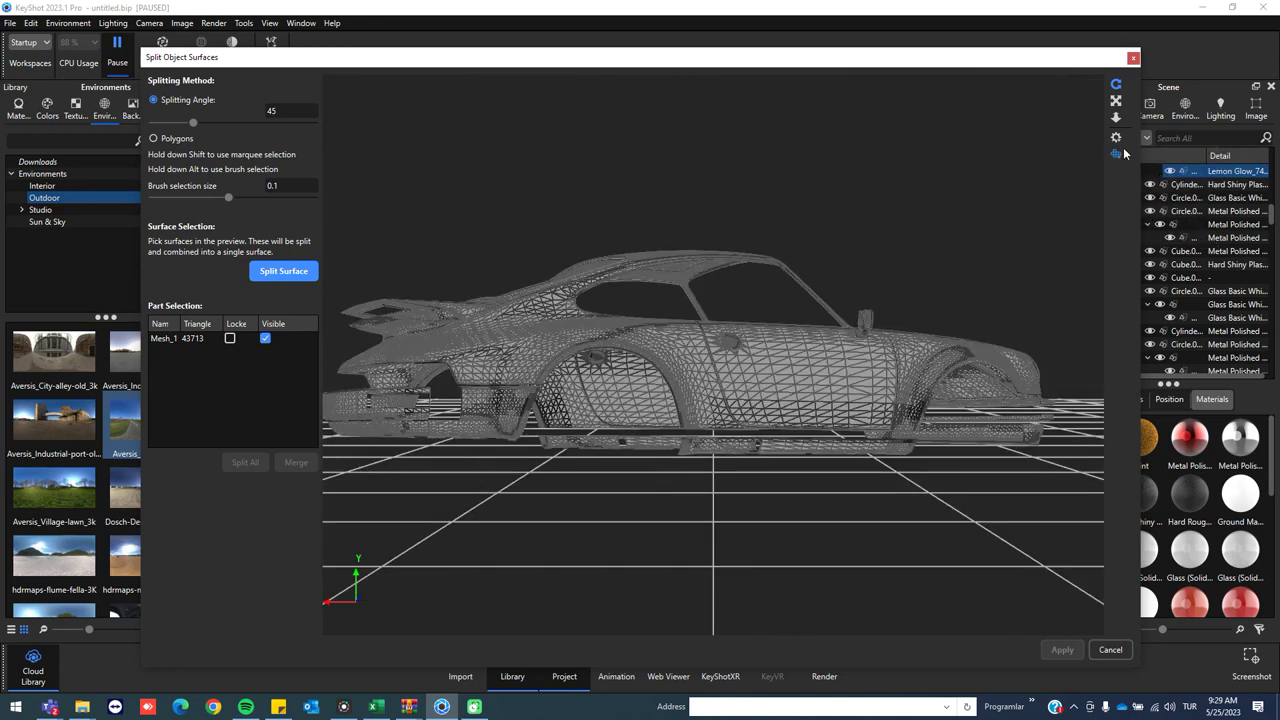
pyautogui.click(1115, 153)
pyautogui.click(1162, 185)
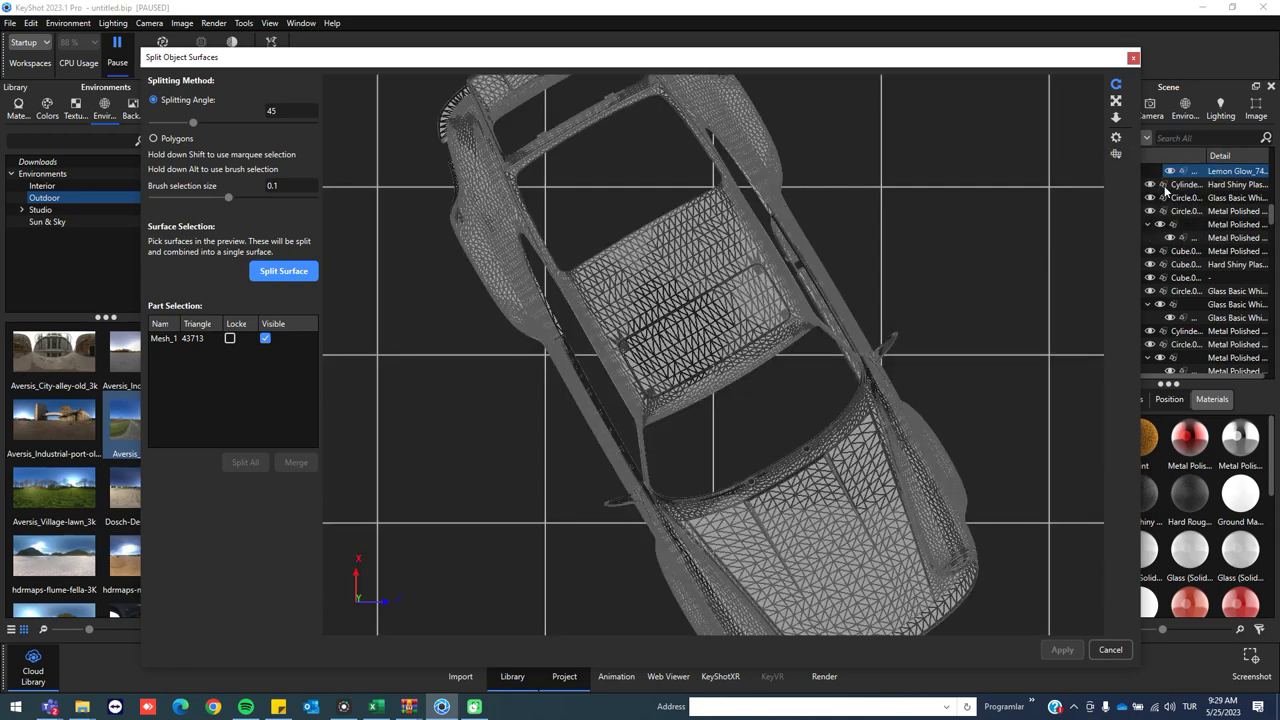
# - Pick the roof surface, clear it, and pick the front hood surface using the 45-degree splitting angle
pyautogui.scroll(-2, 740, 445)
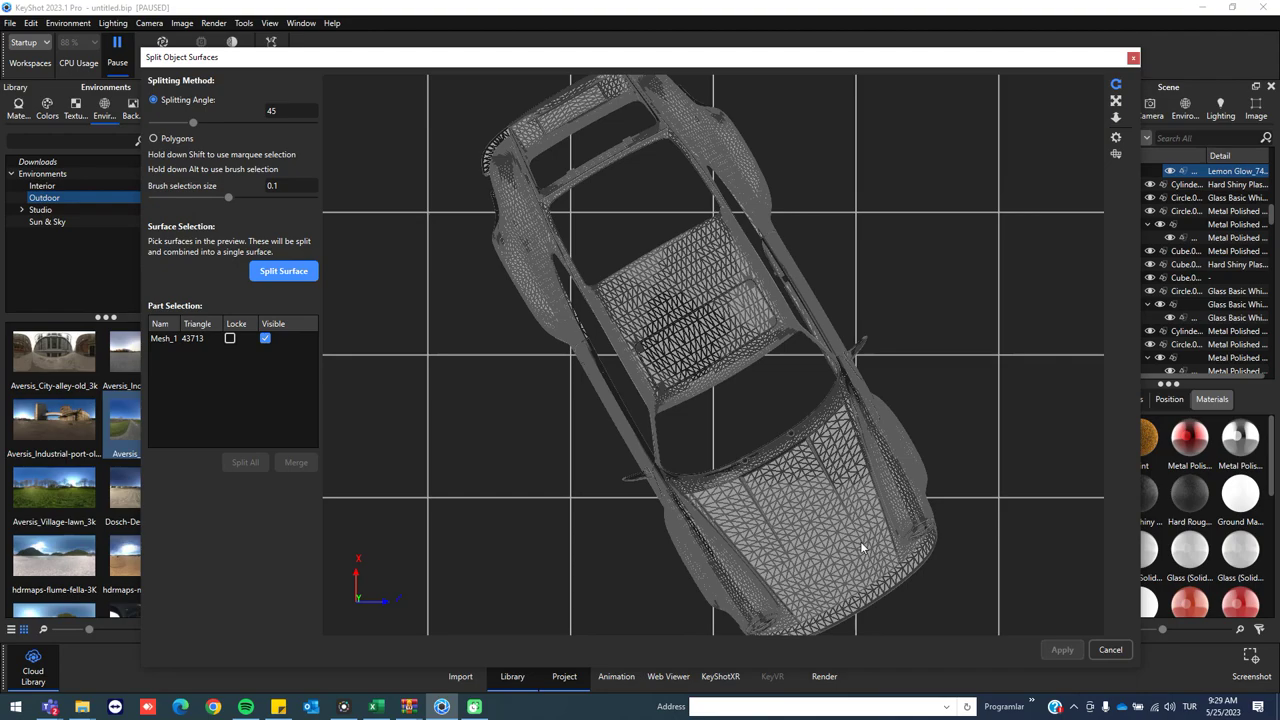
pyautogui.moveTo(838, 539); pyautogui.dragTo(1014, 528)
pyautogui.scroll(2, 1000, 405)
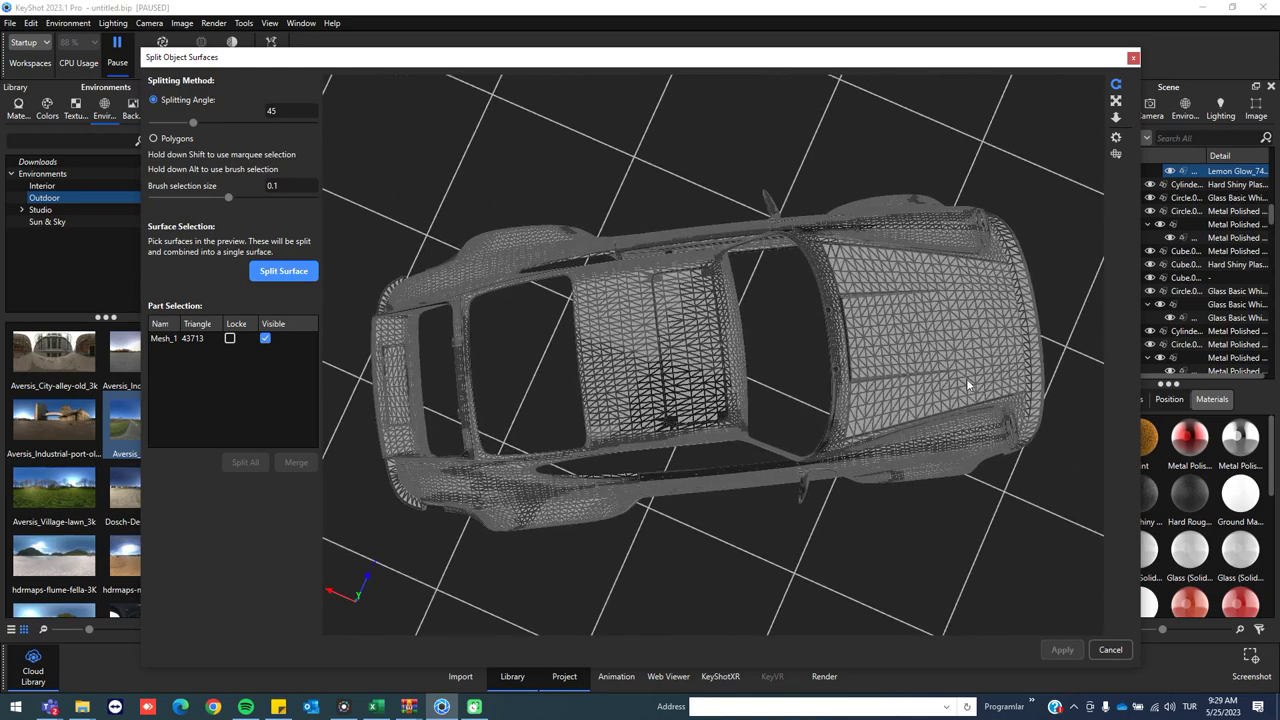
pyautogui.moveTo(952, 317); pyautogui.dragTo(777, 346)
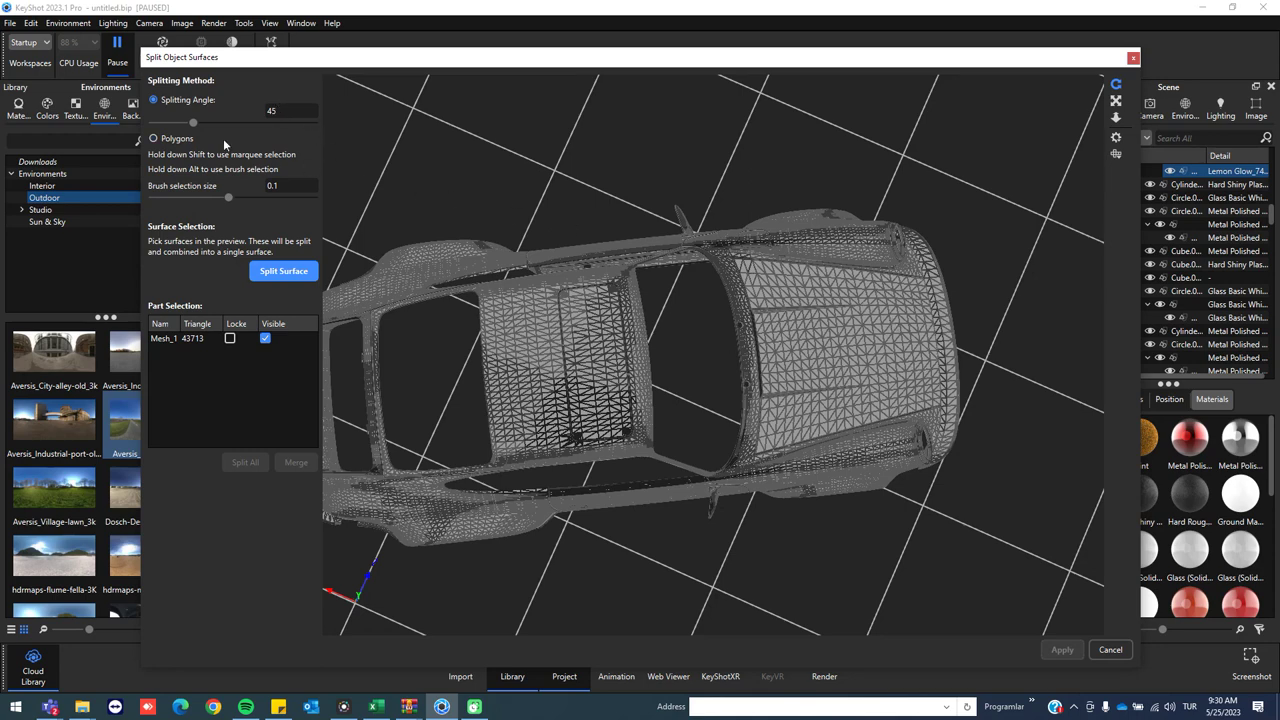
pyautogui.click(512, 330)
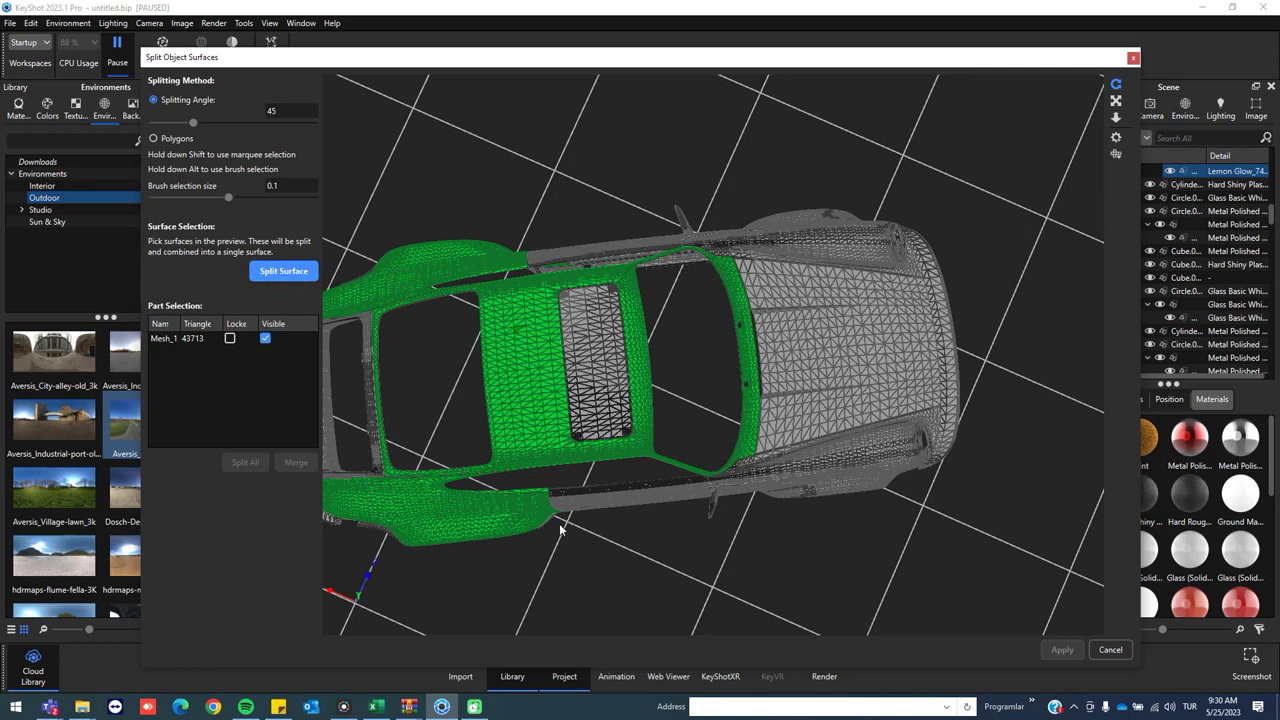
pyautogui.moveTo(604, 400); pyautogui.dragTo(608, 390)
pyautogui.click(379, 305)
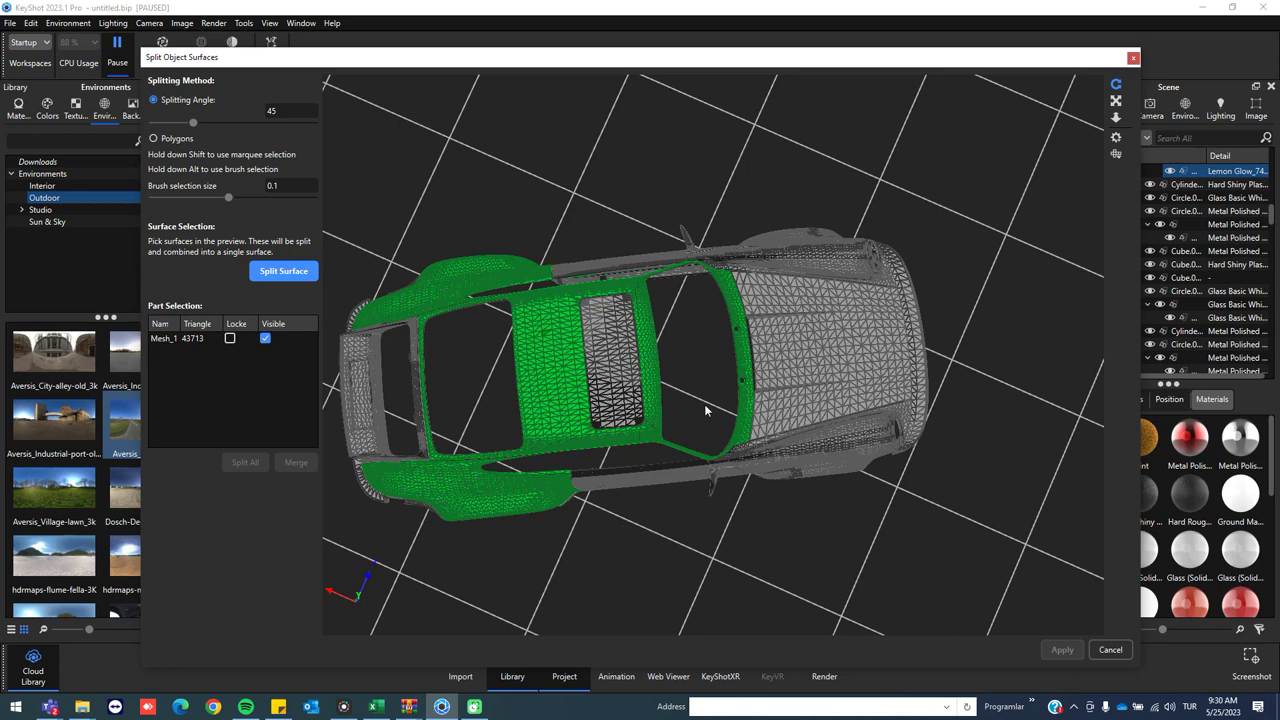
pyautogui.moveTo(797, 368); pyautogui.dragTo(794, 366)
pyautogui.click(814, 358)
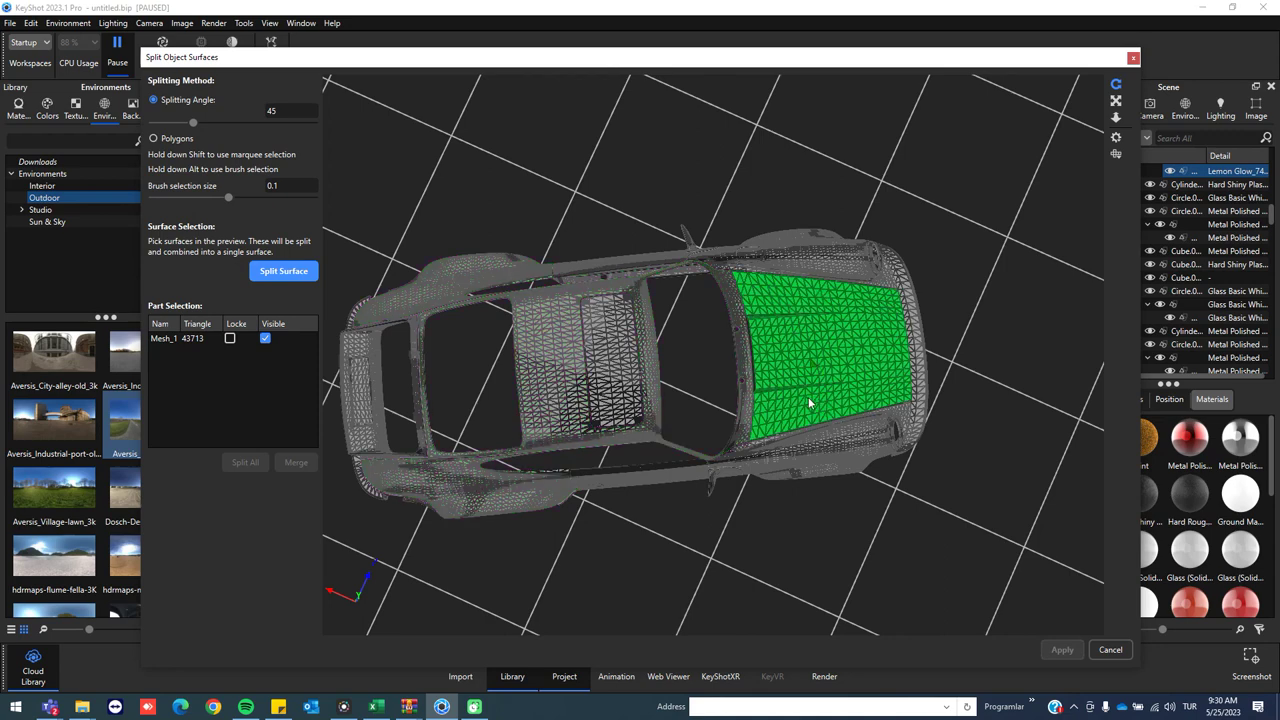
# - Set the splitting angle to 5 and pick the roof, a rear fender and the front hood to test the selection
pyautogui.moveTo(300, 112); pyautogui.dragTo(206, 108)
pyautogui.write('5')
pyautogui.click(566, 356)
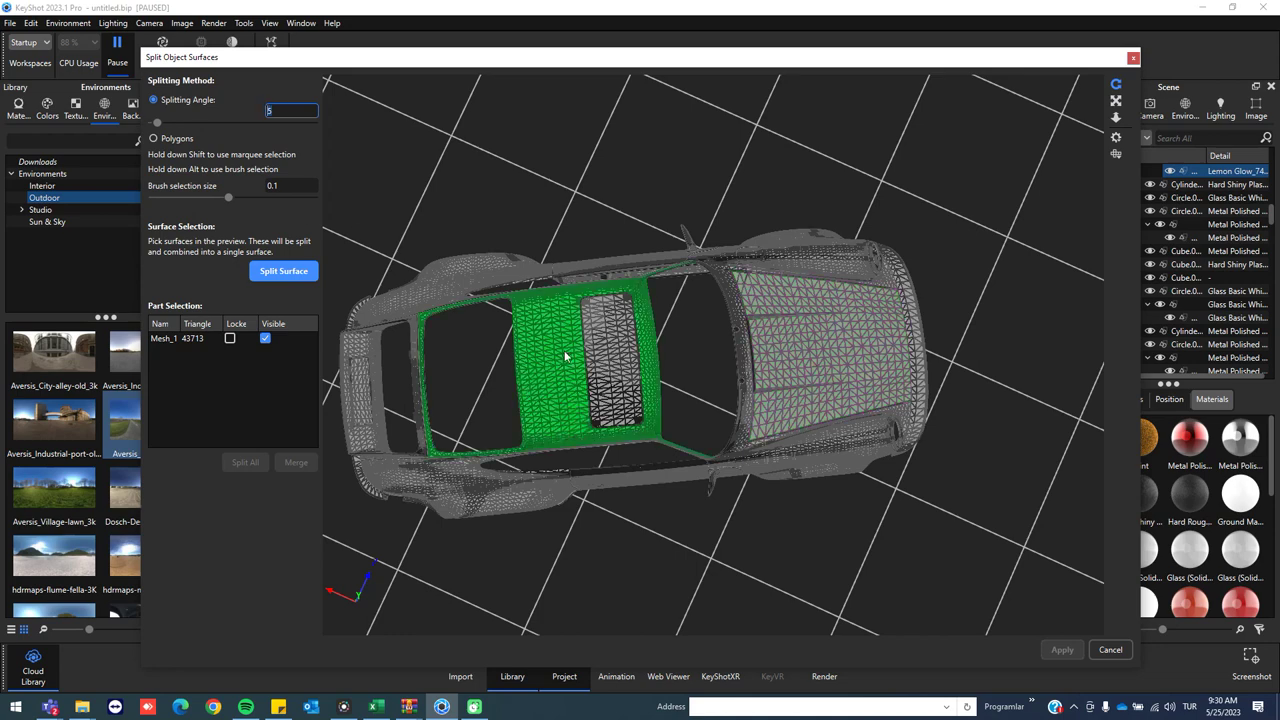
pyautogui.click(447, 496)
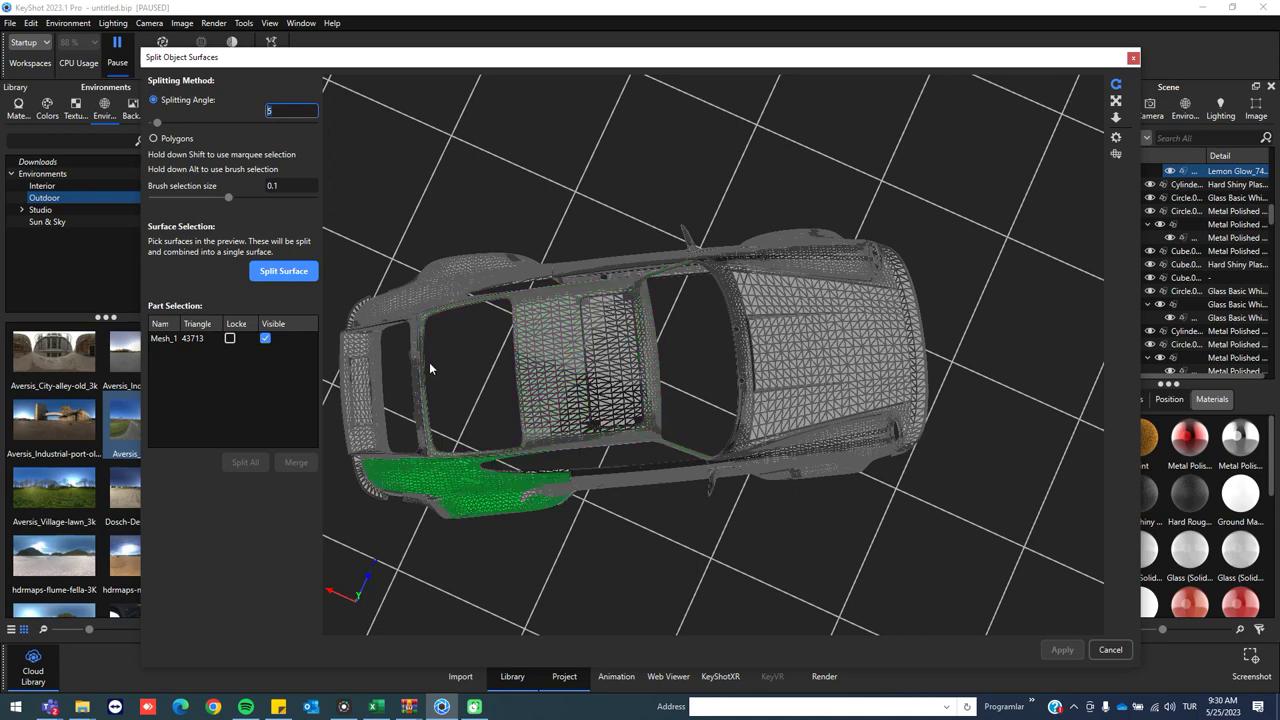
pyautogui.click(434, 279)
pyautogui.click(809, 331)
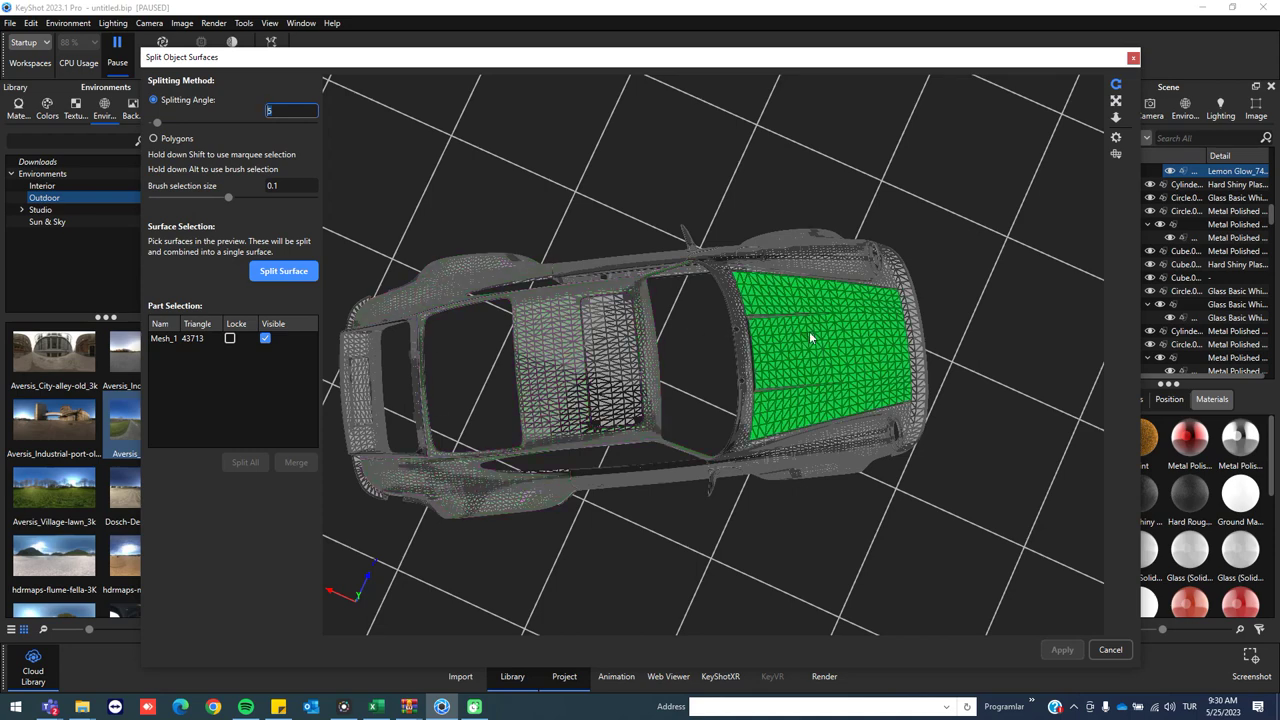
pyautogui.scroll(3, 807, 336)
pyautogui.scroll(3, 802, 298)
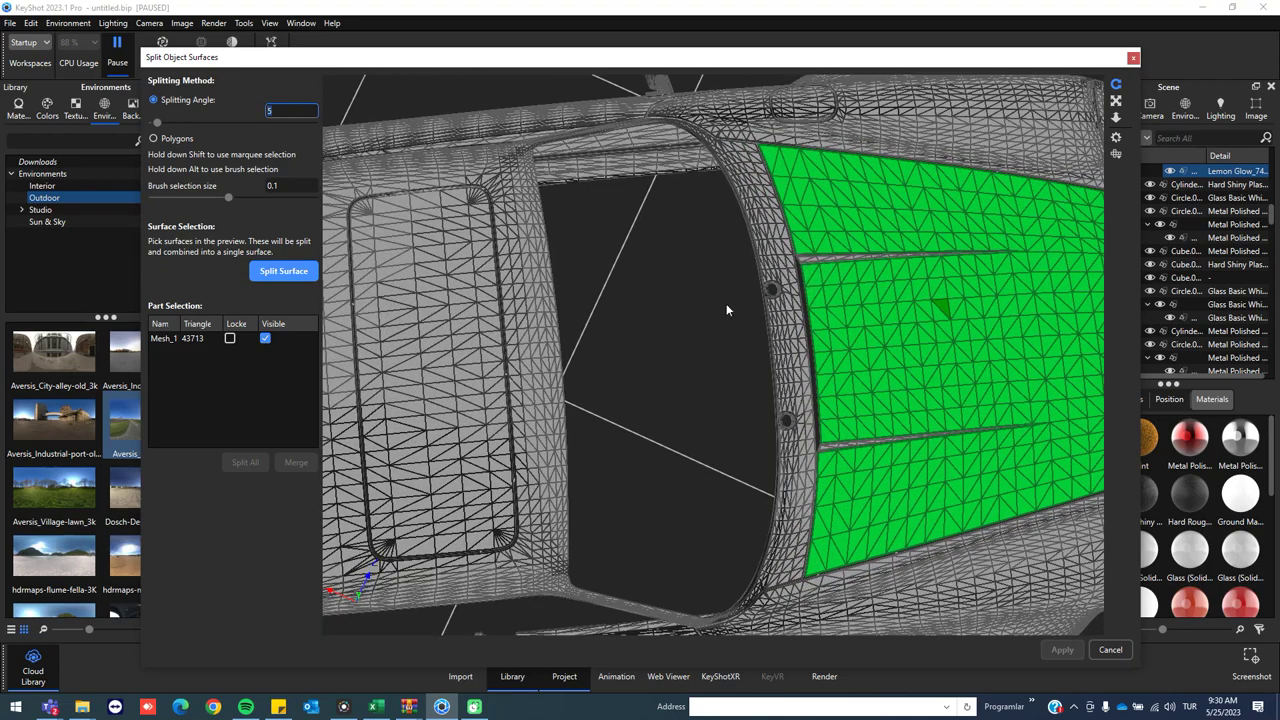
pyautogui.scroll(-8, 622, 350)
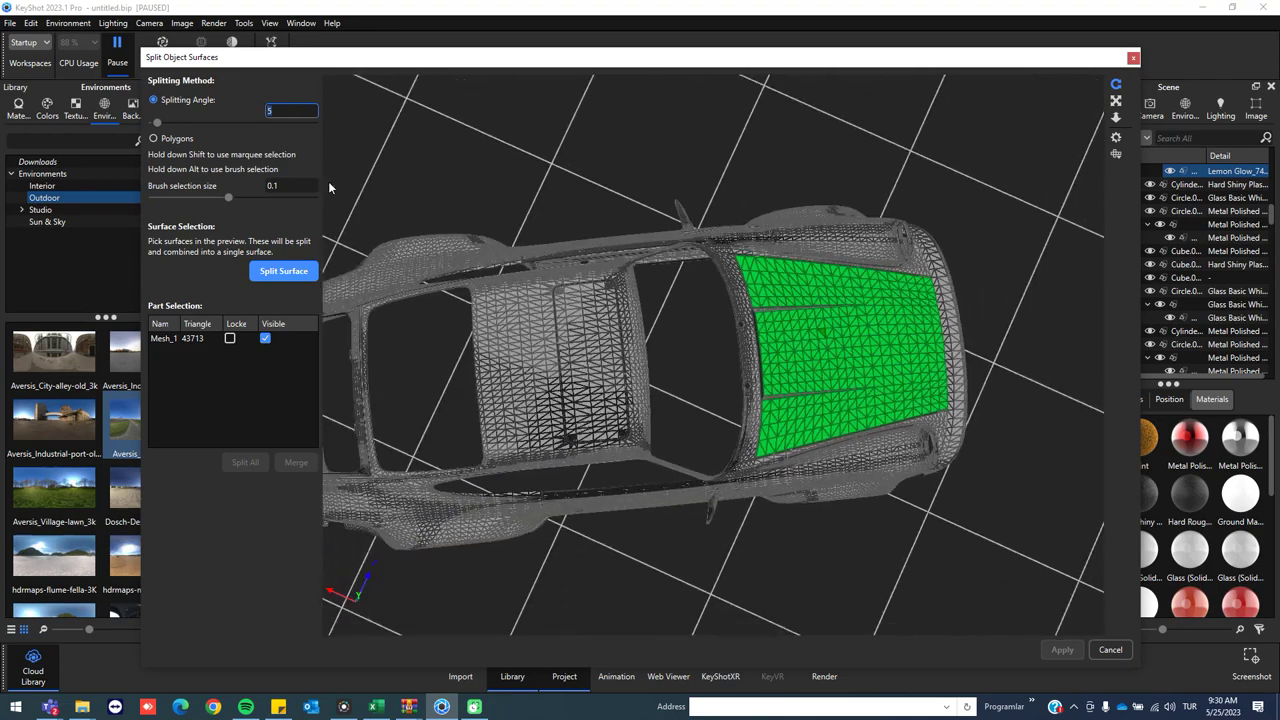
# - Set the splitting angle to 45 and pick the whole front hood surface again, including its raised ridges
pyautogui.write('45')
pyautogui.press('Return')
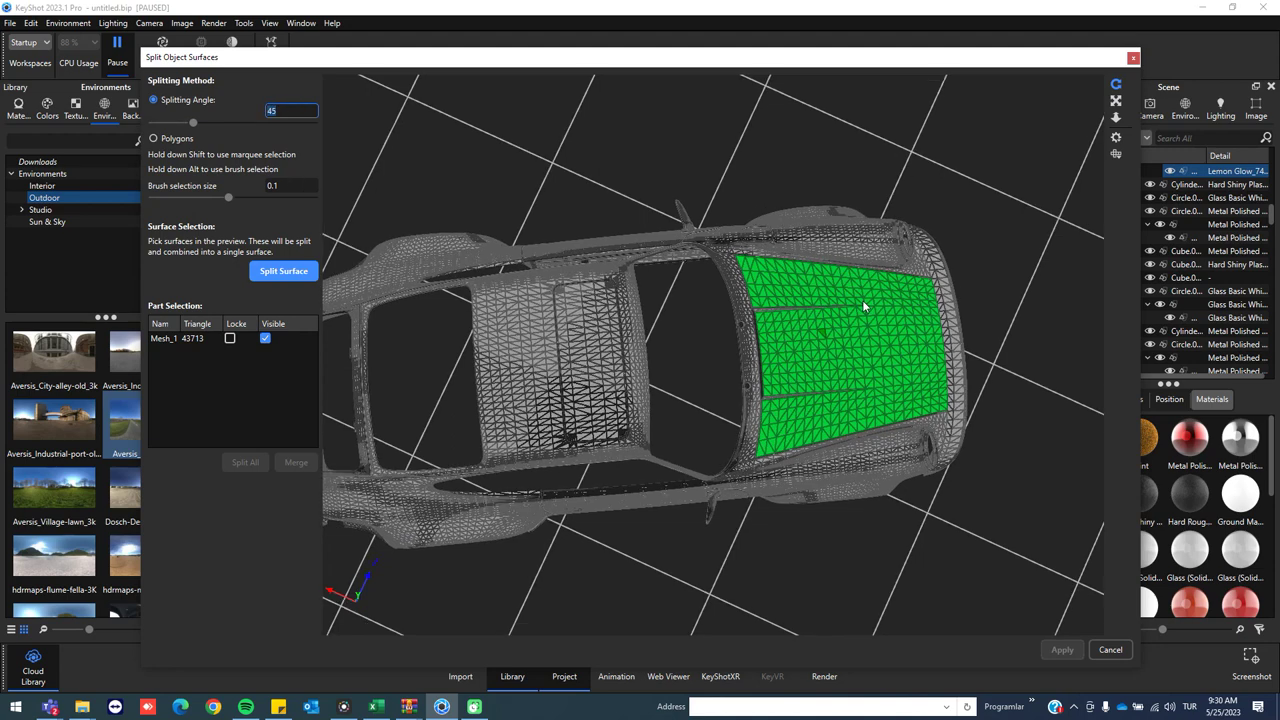
pyautogui.click(829, 355)
pyautogui.click(830, 328)
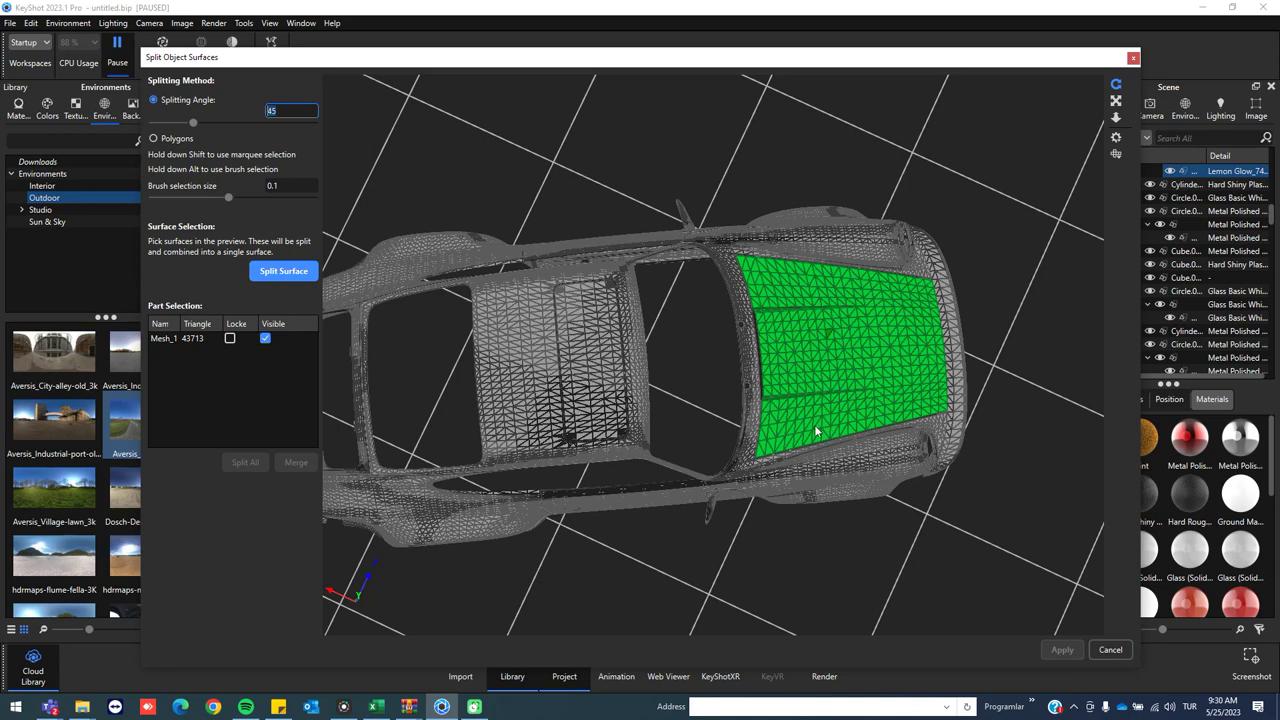
# - Change the splitting method to Polygons, marquee-select a rectangular area of the front hood, and clear the selection
pyautogui.click(167, 141)
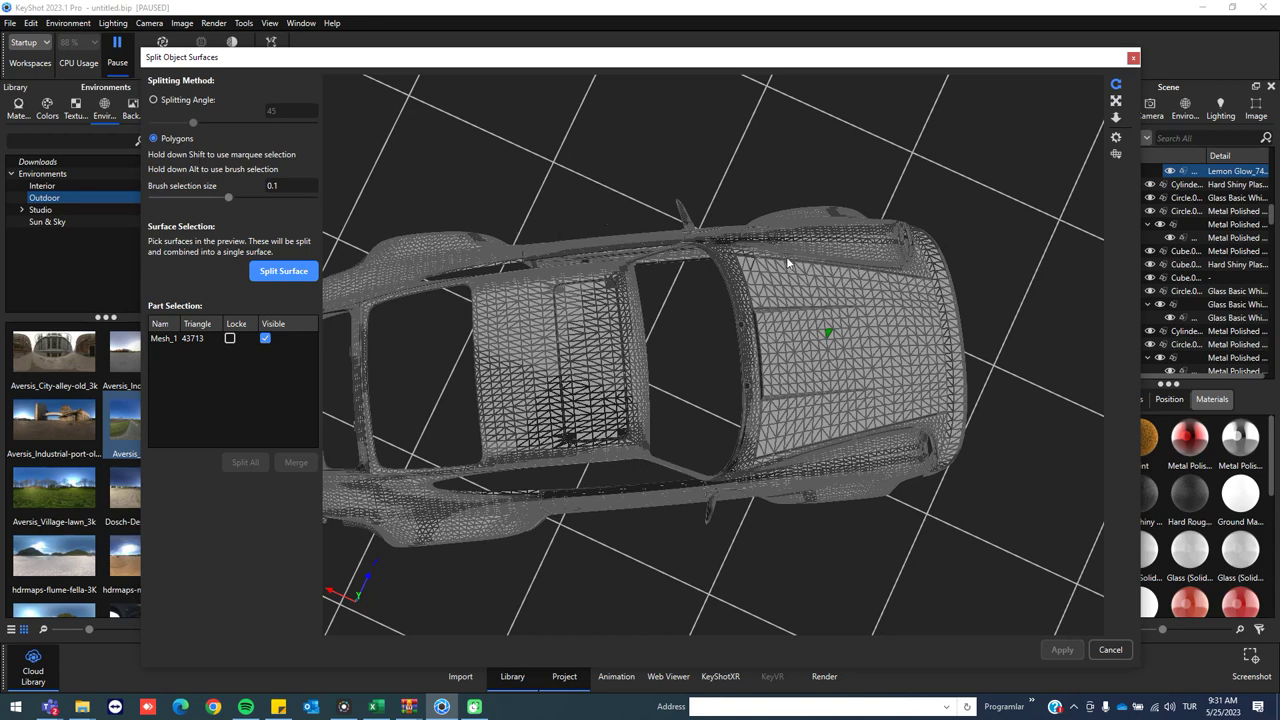
pyautogui.keyDown('shift'); pyautogui.moveTo(770, 268); pyautogui.dragTo(924, 398); pyautogui.keyUp('shift')
pyautogui.keyDown('shift'); pyautogui.moveTo(766, 265); pyautogui.dragTo(960, 428); pyautogui.keyUp('shift')
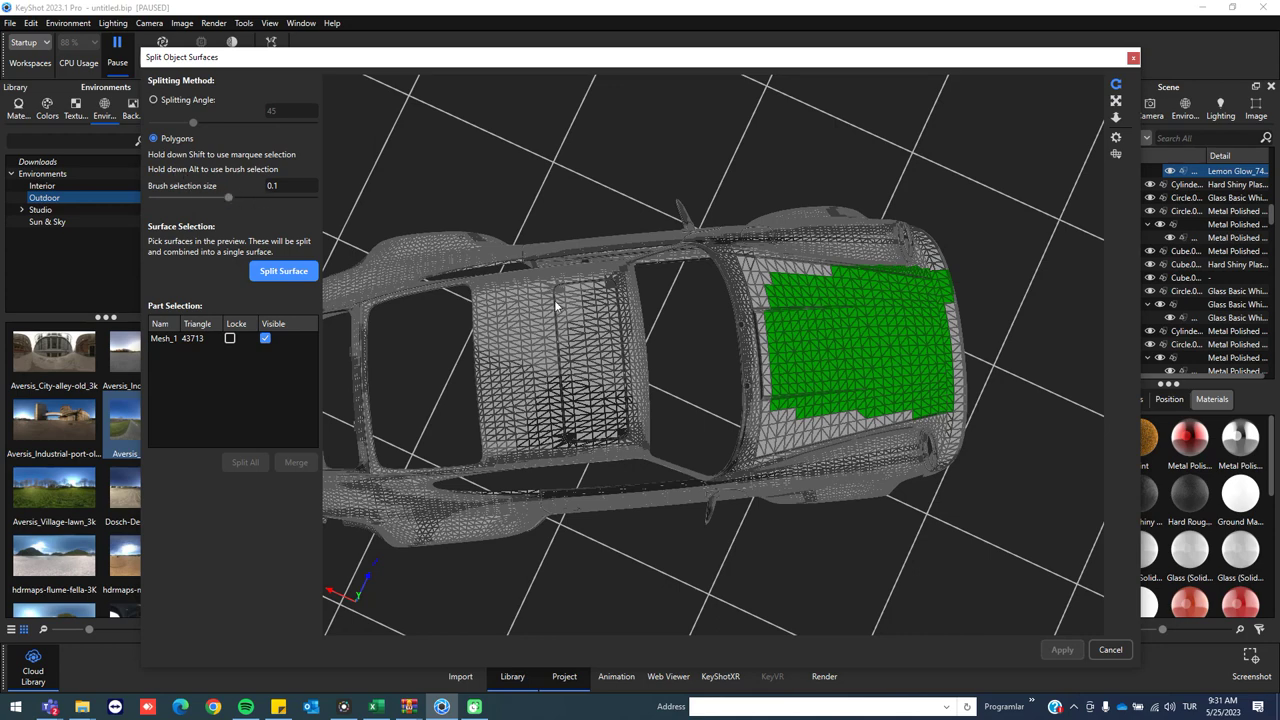
pyautogui.click(767, 210)
# - Brush-select polygons across the front hood at brush size 0.1, and clear the selection
pyautogui.moveTo(805, 308)
pyautogui.keyDown('alt'); pyautogui.mouseDown()
pyautogui.moveTo(775, 280)
pyautogui.moveTo(872, 378)
pyautogui.moveTo(865, 318)
pyautogui.moveTo(812, 305)
pyautogui.moveTo(890, 302)
pyautogui.moveTo(866, 357)
pyautogui.moveTo(898, 312)
pyautogui.moveTo(752, 268)
pyautogui.moveTo(906, 282)
pyautogui.mouseUp(); pyautogui.keyUp('alt')
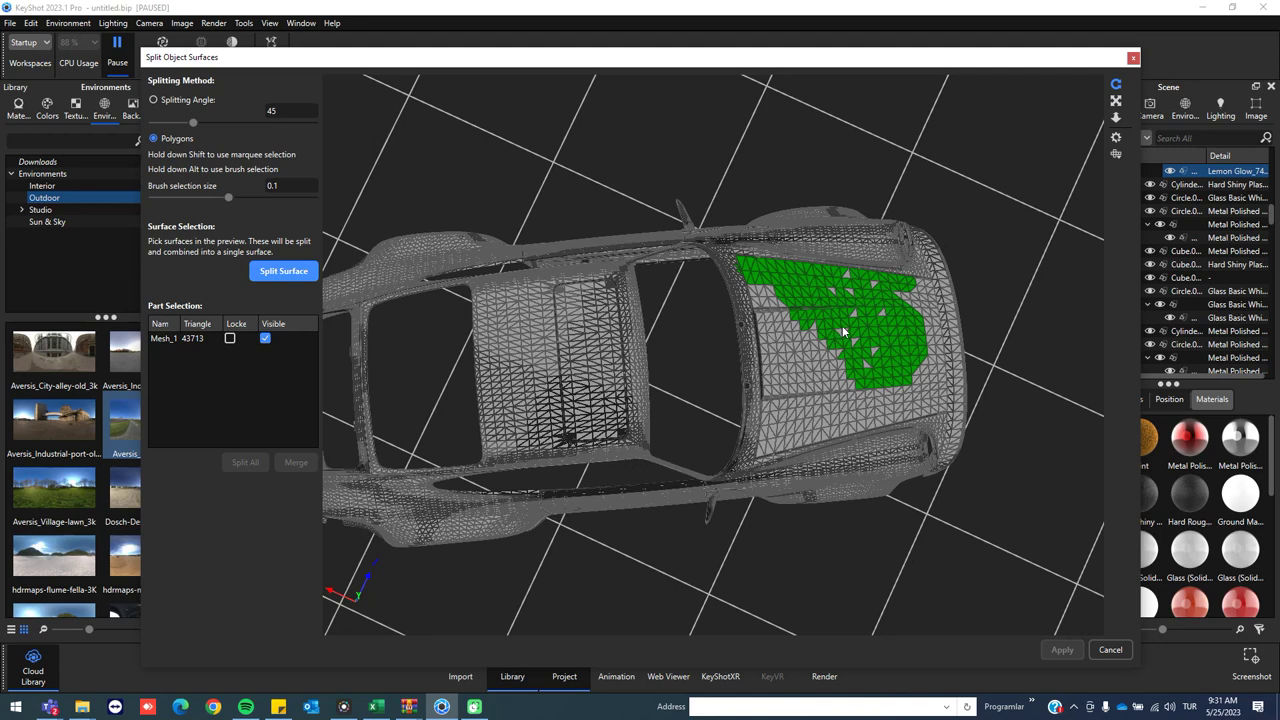
pyautogui.press('shift')
pyautogui.moveTo(796, 385)
pyautogui.keyDown('alt'); pyautogui.mouseDown()
pyautogui.moveTo(855, 390)
pyautogui.moveTo(810, 300)
pyautogui.moveTo(850, 320)
pyautogui.moveTo(836, 330)
pyautogui.moveTo(870, 382)
pyautogui.mouseUp(); pyautogui.keyUp('alt')
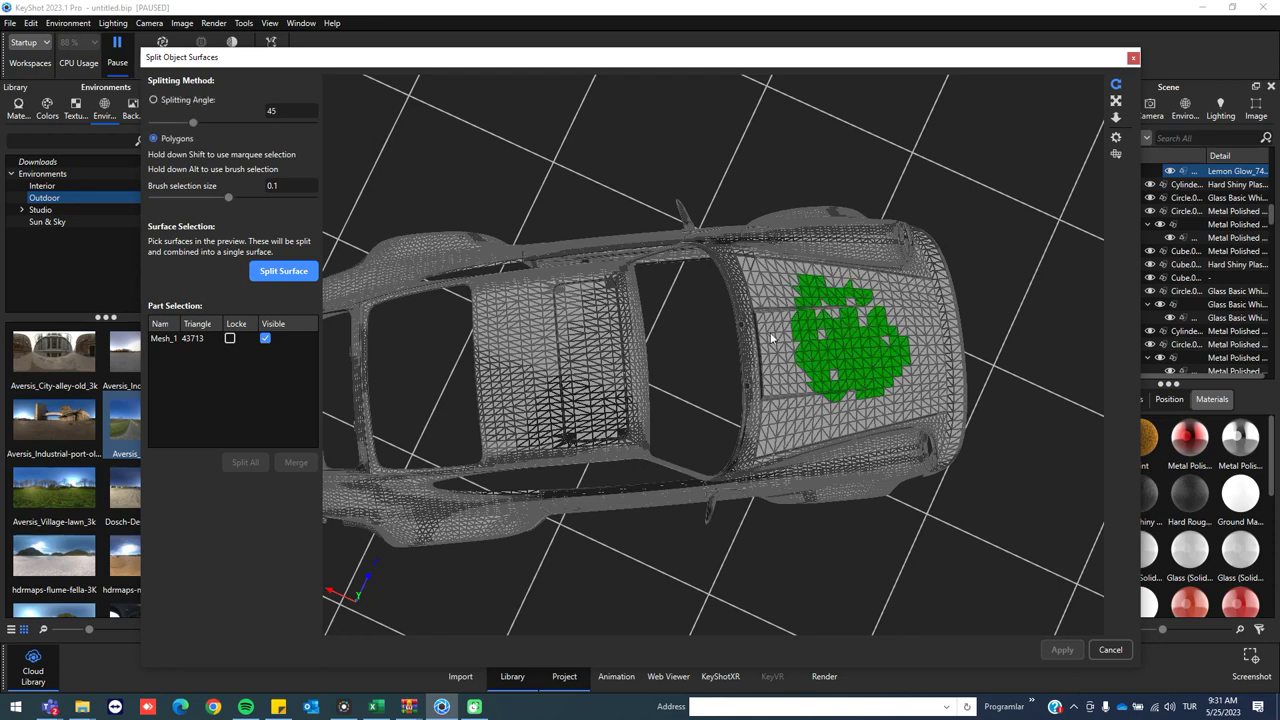
pyautogui.click(790, 185)
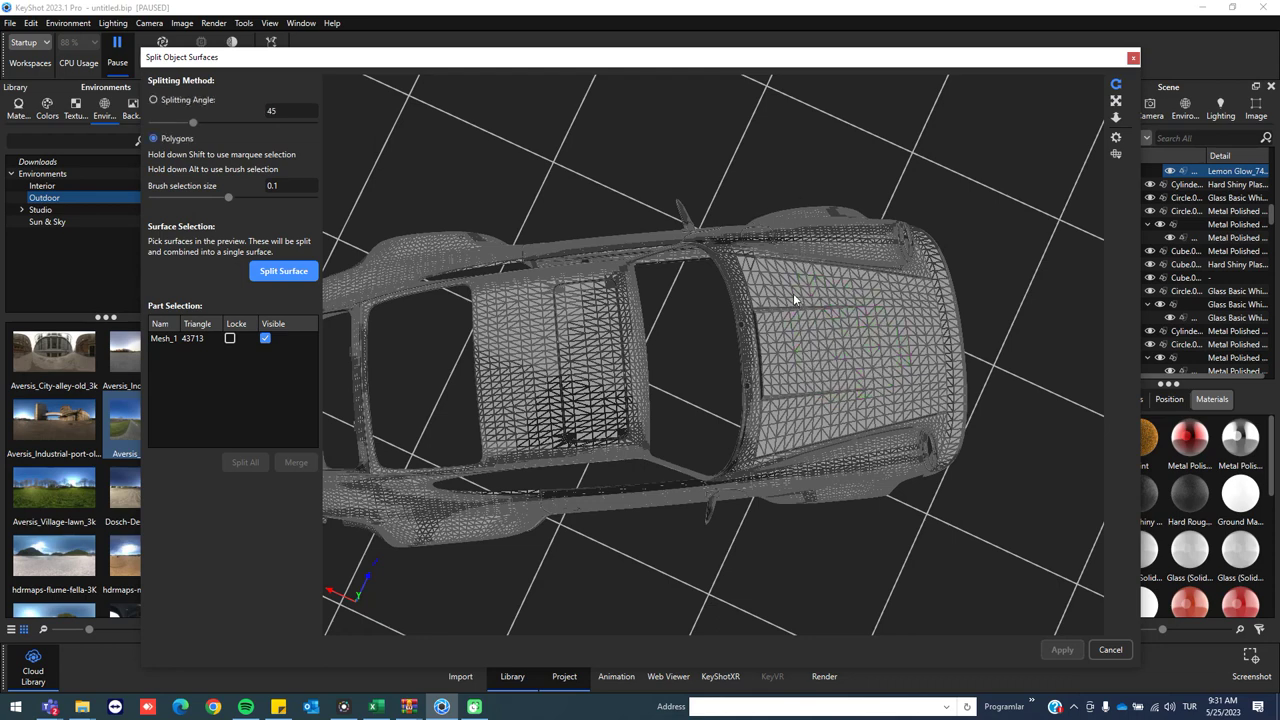
# - Brush-select hood polygons in freehand strokes, and fill in most of the hood with the brush selection size raised to 0.189
pyautogui.moveTo(768, 268)
pyautogui.keyDown('alt'); pyautogui.mouseDown()
pyautogui.moveTo(907, 346)
pyautogui.moveTo(922, 396)
pyautogui.moveTo(886, 322)
pyautogui.moveTo(818, 336)
pyautogui.moveTo(832, 386)
pyautogui.moveTo(835, 340)
pyautogui.mouseUp(); pyautogui.keyUp('alt')
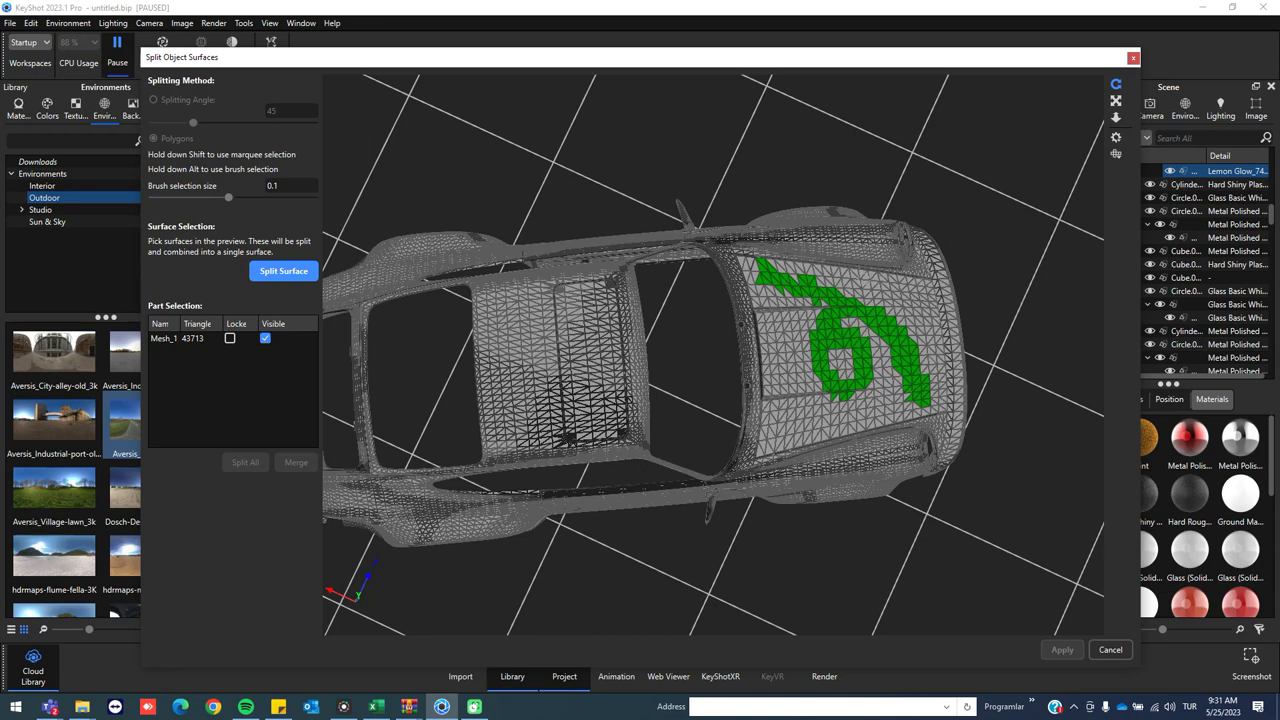
pyautogui.moveTo(850, 282)
pyautogui.keyDown('alt'); pyautogui.mouseDown()
pyautogui.moveTo(882, 405)
pyautogui.moveTo(815, 428)
pyautogui.moveTo(768, 335)
pyautogui.moveTo(808, 356)
pyautogui.moveTo(848, 345)
pyautogui.moveTo(842, 320)
pyautogui.mouseUp(); pyautogui.keyUp('alt')
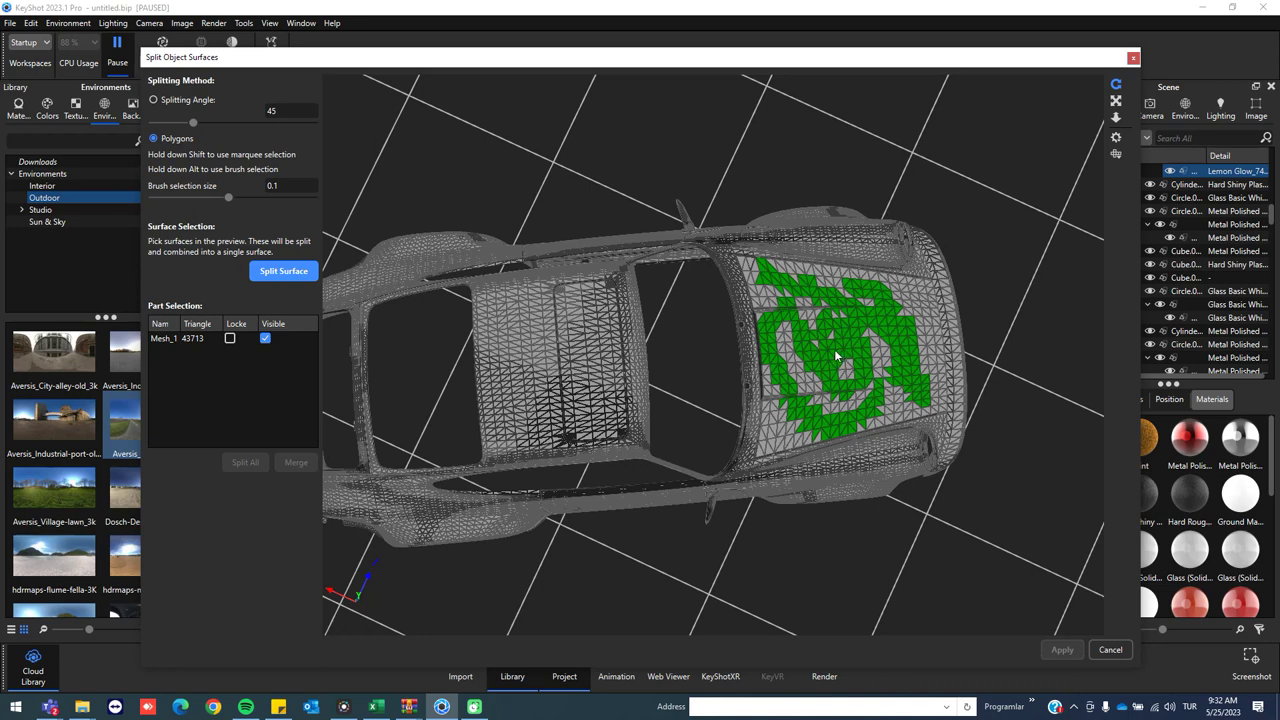
pyautogui.moveTo(906, 297)
pyautogui.keyDown('alt'); pyautogui.mouseDown()
pyautogui.moveTo(877, 405)
pyautogui.moveTo(782, 335)
pyautogui.mouseUp(); pyautogui.keyUp('alt')
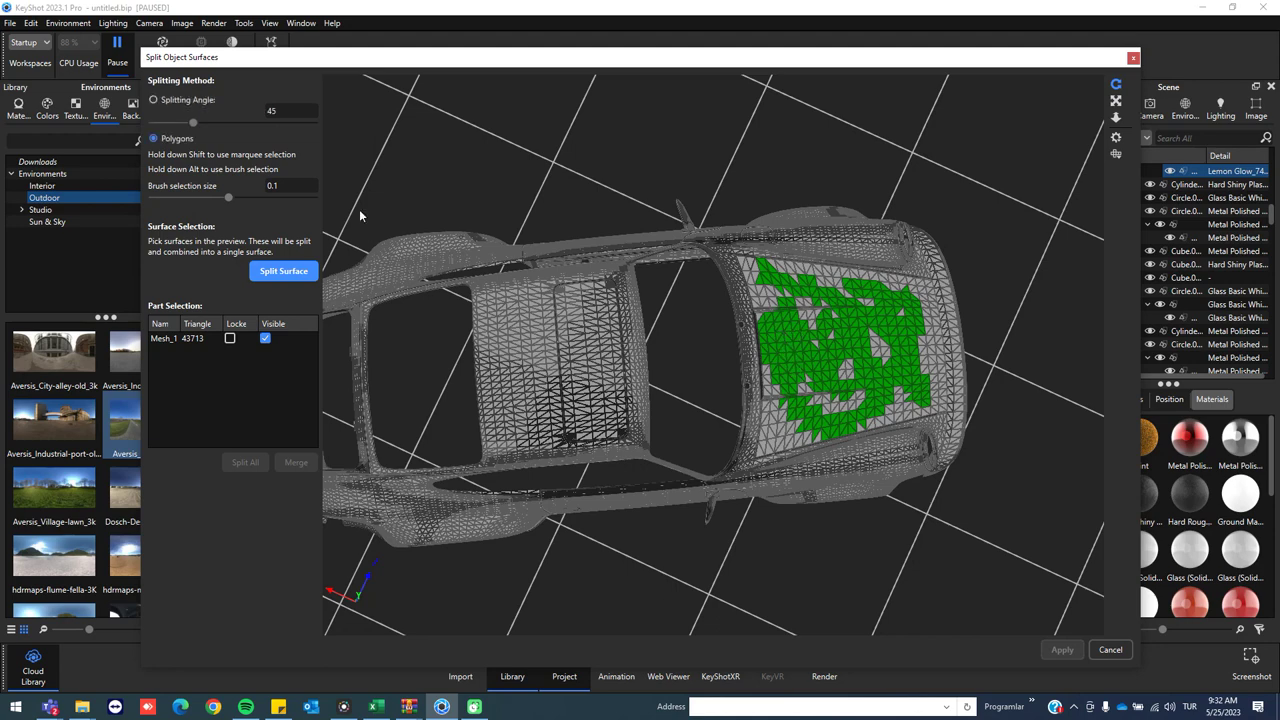
pyautogui.moveTo(228, 197); pyautogui.dragTo(305, 198)
pyautogui.moveTo(873, 365)
pyautogui.keyDown('alt'); pyautogui.mouseDown()
pyautogui.moveTo(855, 320)
pyautogui.moveTo(820, 385)
pyautogui.moveTo(813, 345)
pyautogui.moveTo(845, 322)
pyautogui.moveTo(880, 322)
pyautogui.moveTo(895, 345)
pyautogui.moveTo(845, 395)
pyautogui.moveTo(808, 392)
pyautogui.mouseUp(); pyautogui.keyUp('alt')
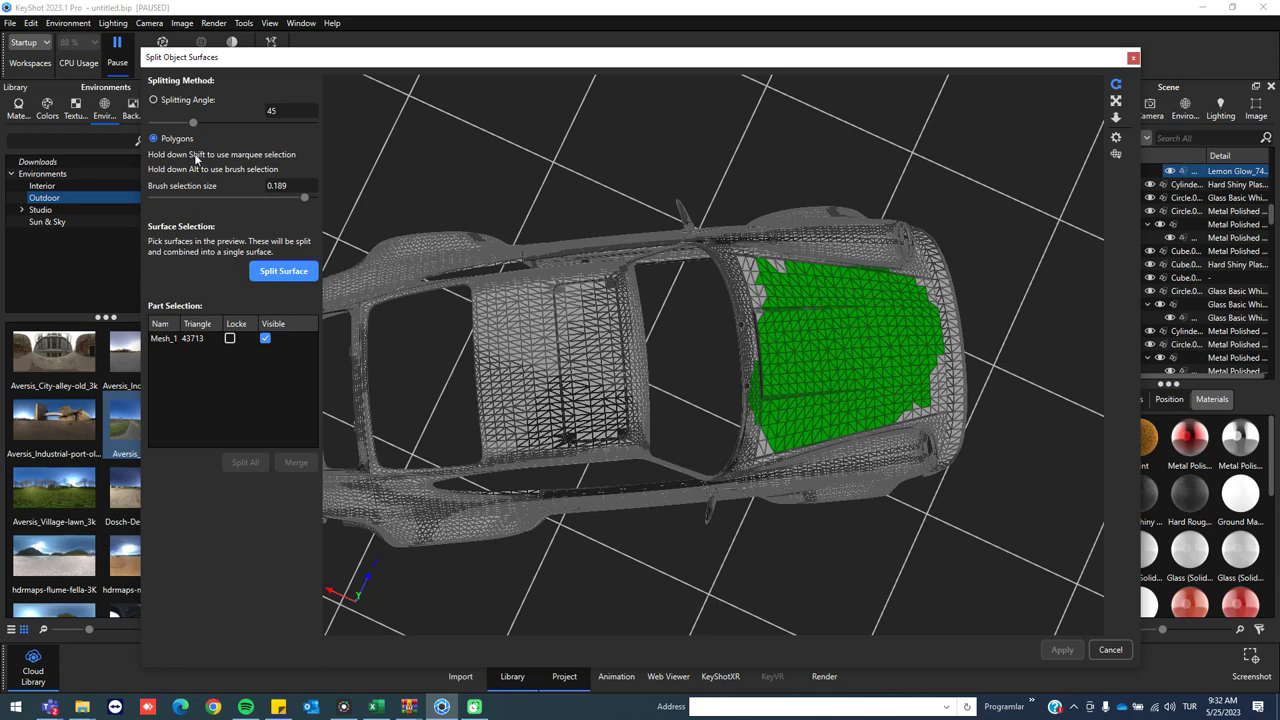
# - Return to the Splitting Angle method, clear the selection, and split only the front hood surface from the body
pyautogui.click(172, 105)
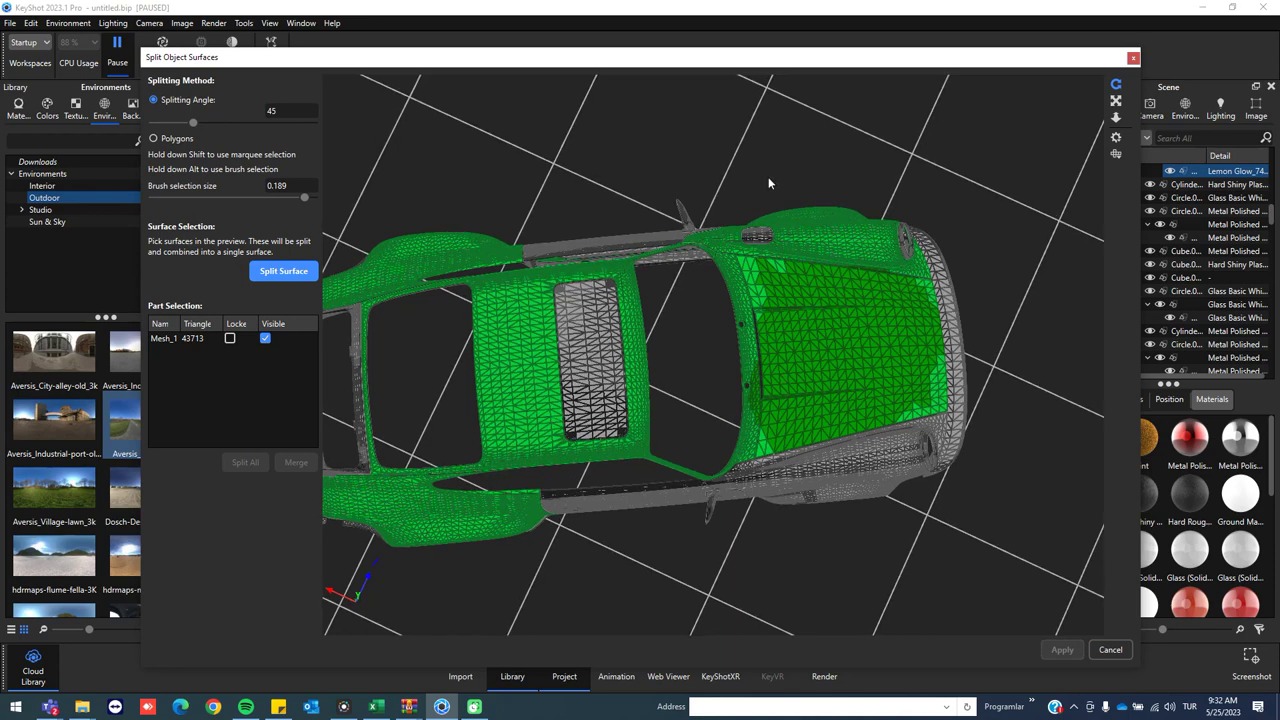
pyautogui.click(618, 188)
pyautogui.click(886, 331)
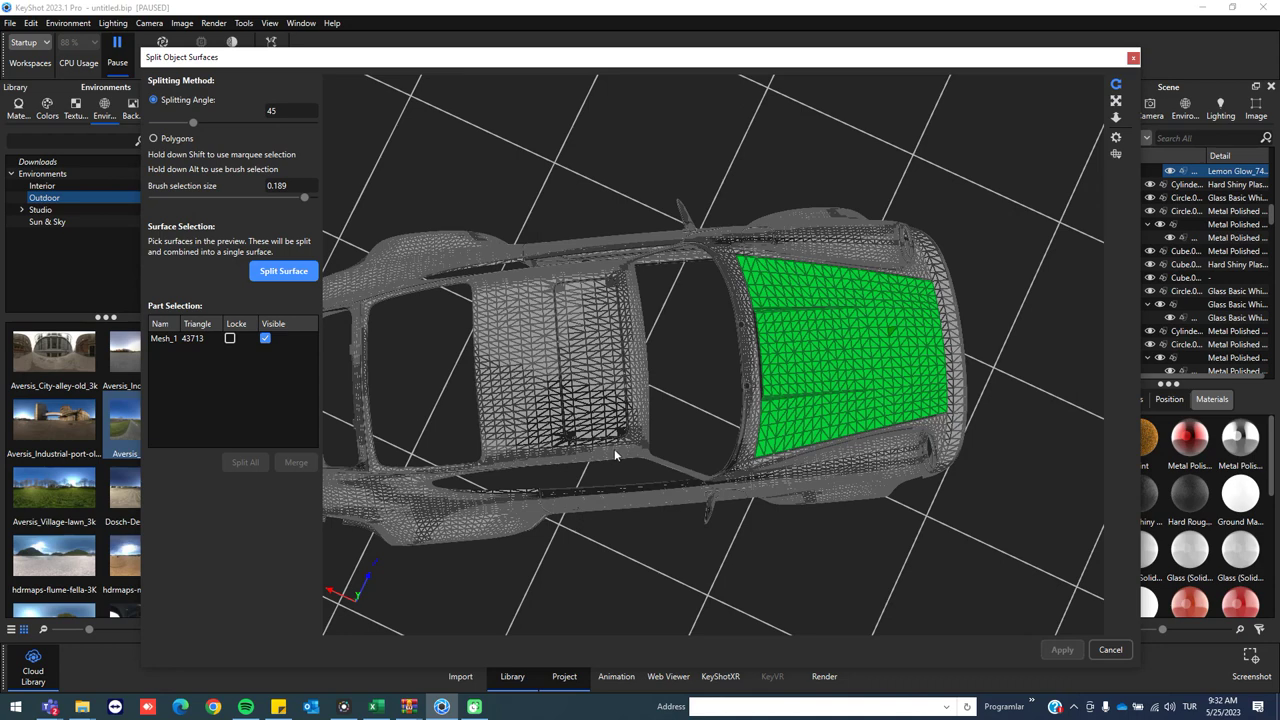
pyautogui.click(284, 271)
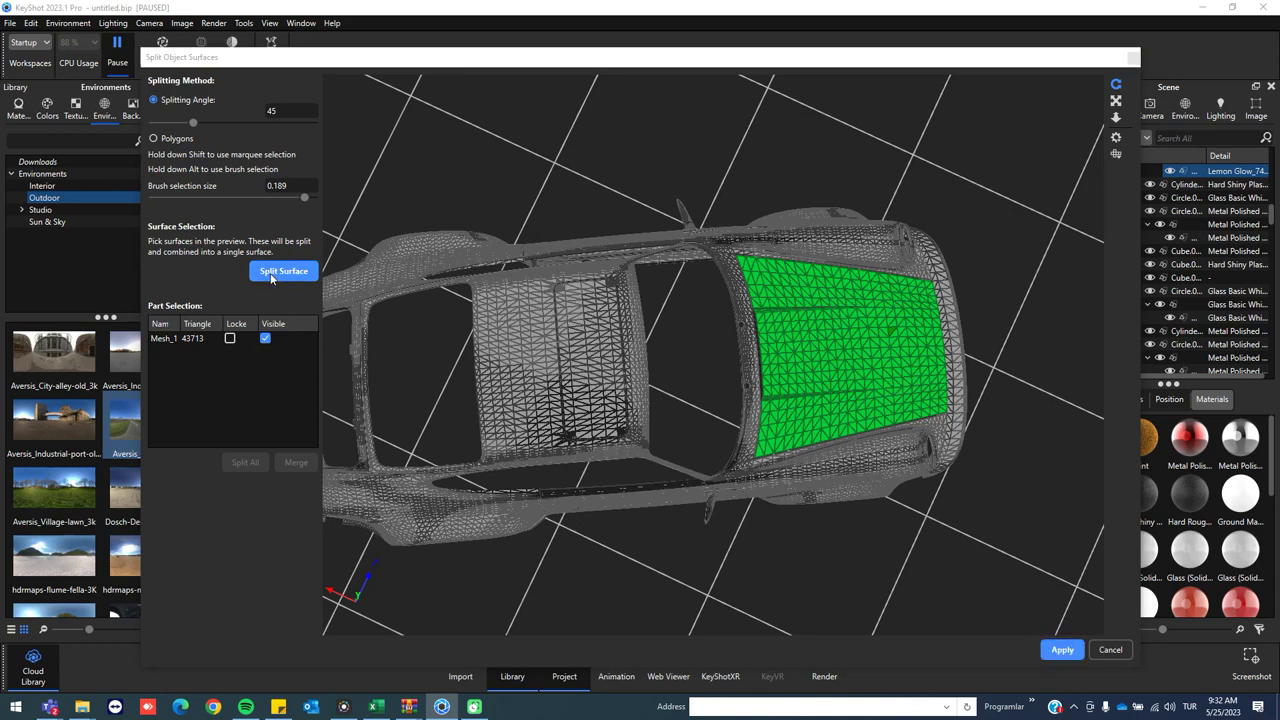
# - Select both split parts together in the part selection, and reduce the selection to Mesh_1
pyautogui.click(179, 351)
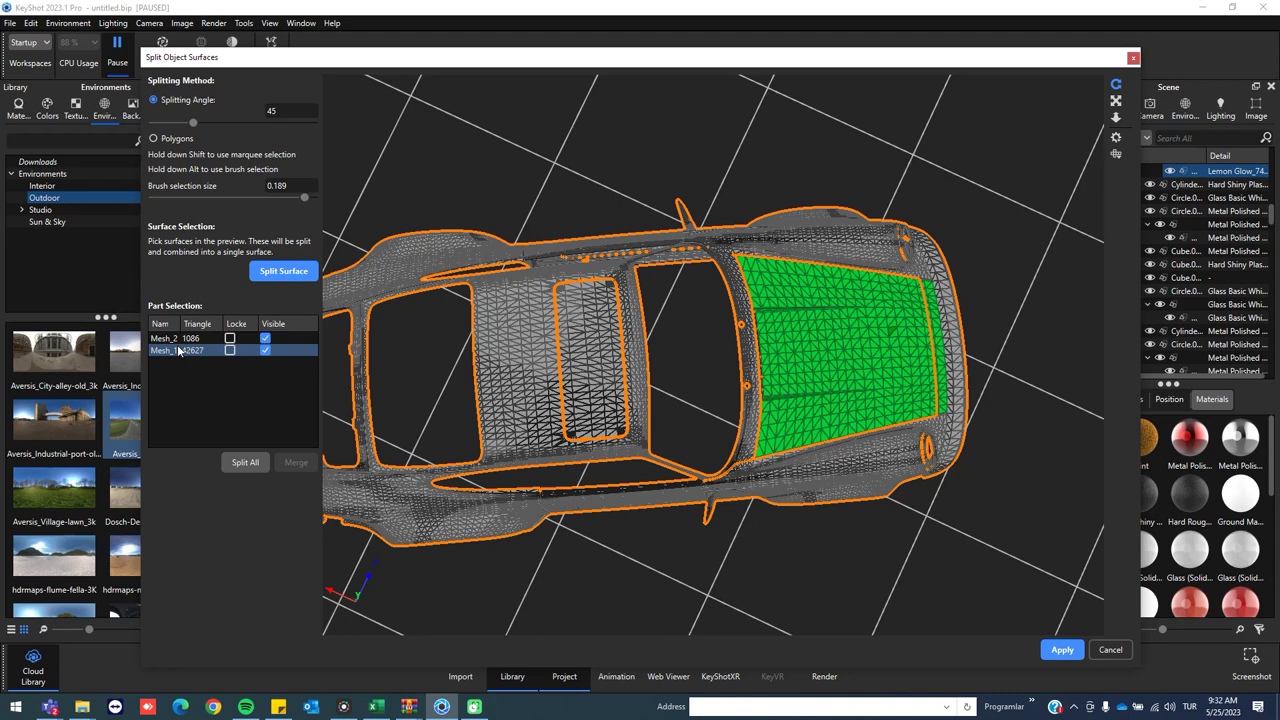
pyautogui.keyDown('ctrl'); pyautogui.click(180, 338); pyautogui.keyUp('ctrl')
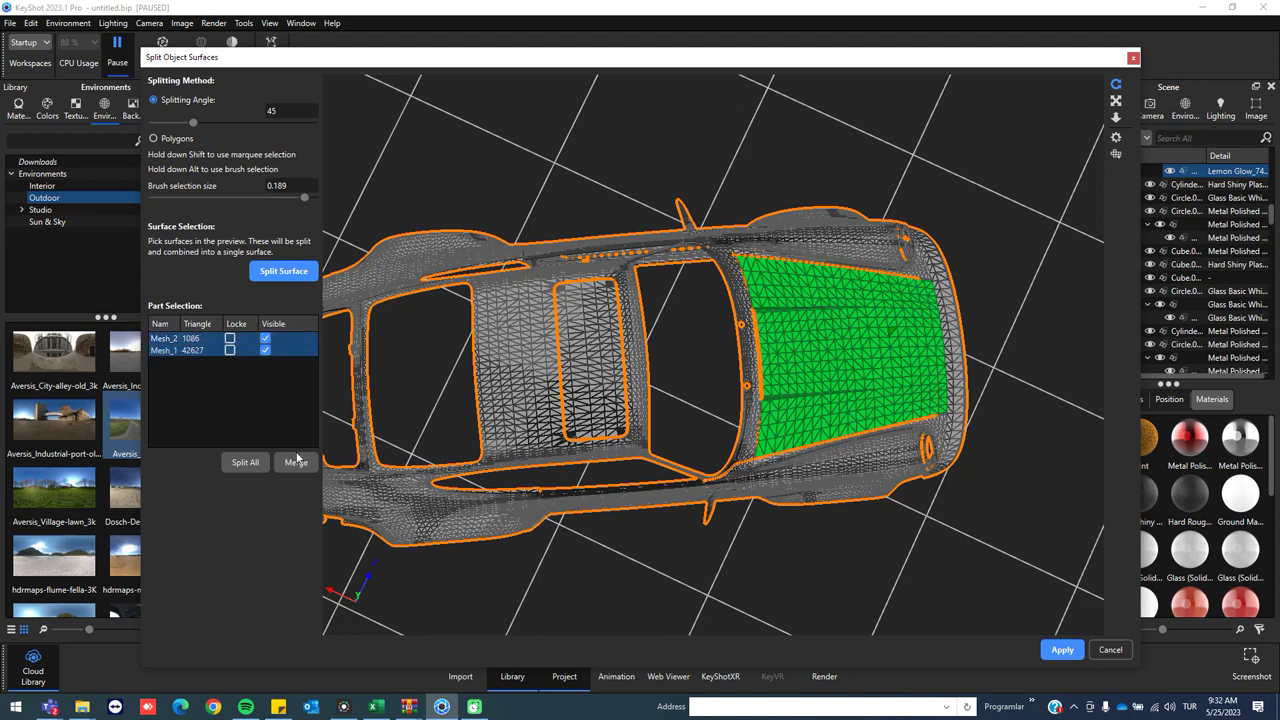
pyautogui.click(296, 462)
pyautogui.click(199, 351)
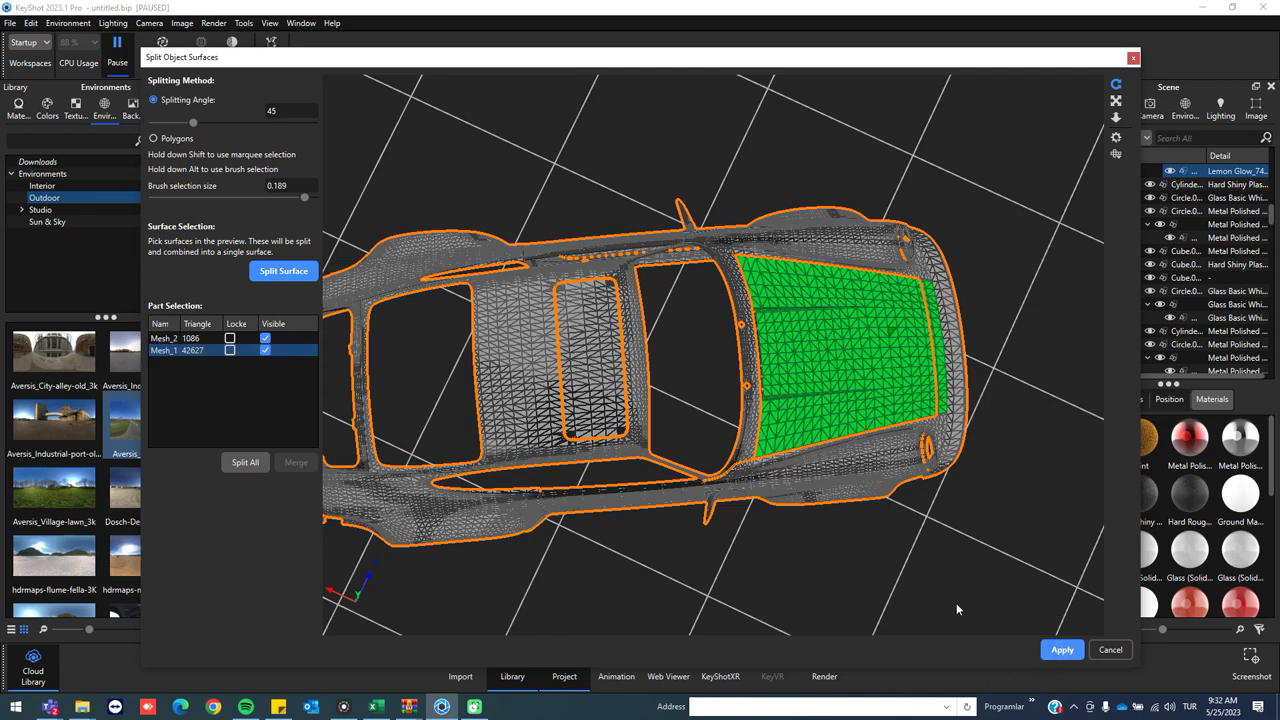
# - Check the two split parts one after the other in the part selection, and apply the hood split to the model
pyautogui.click(195, 340)
pyautogui.click(192, 350)
pyautogui.click(1062, 650)
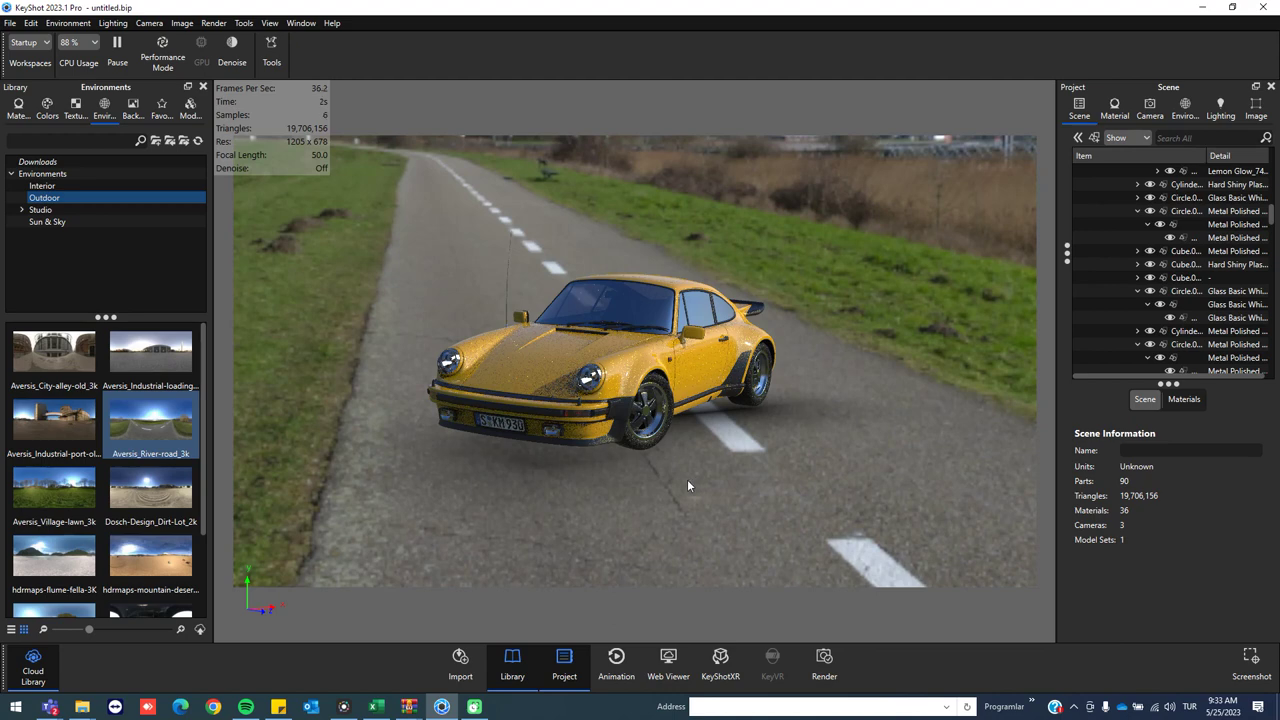
# - Unlink the front hood's material from the rest of the car body
pyautogui.click(534, 367)
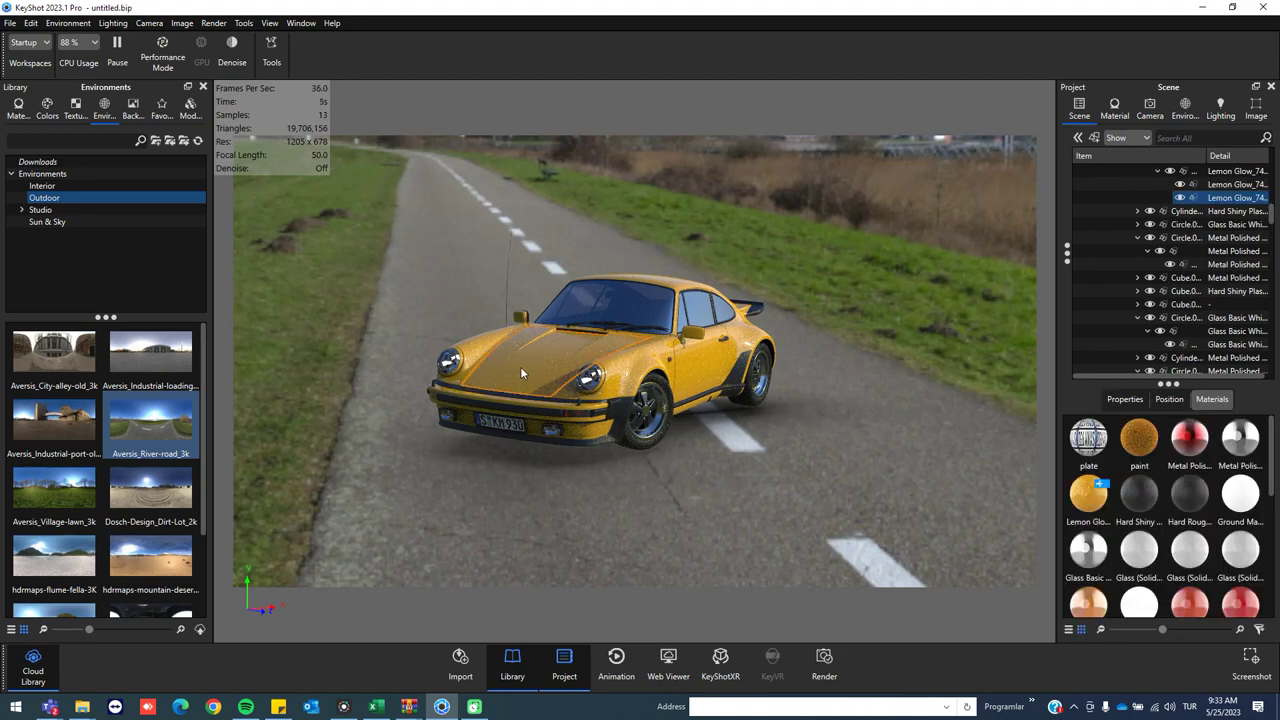
pyautogui.rightClick(520, 373)
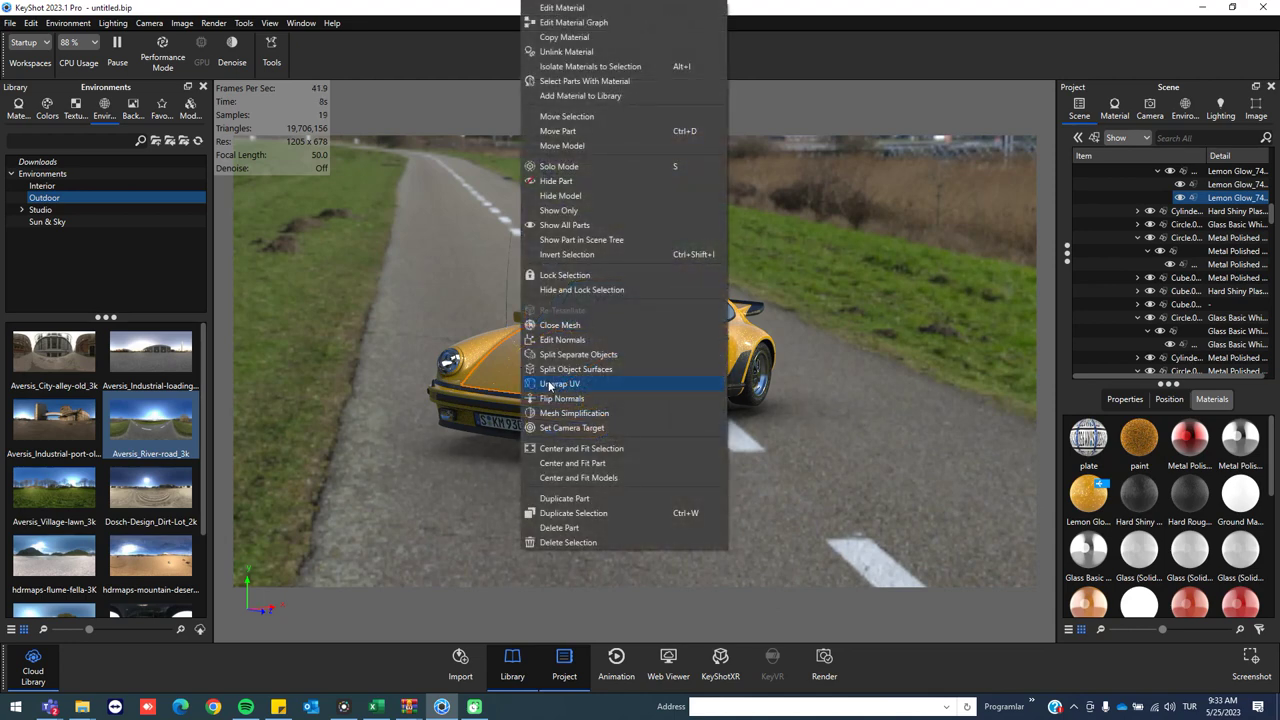
pyautogui.click(547, 51)
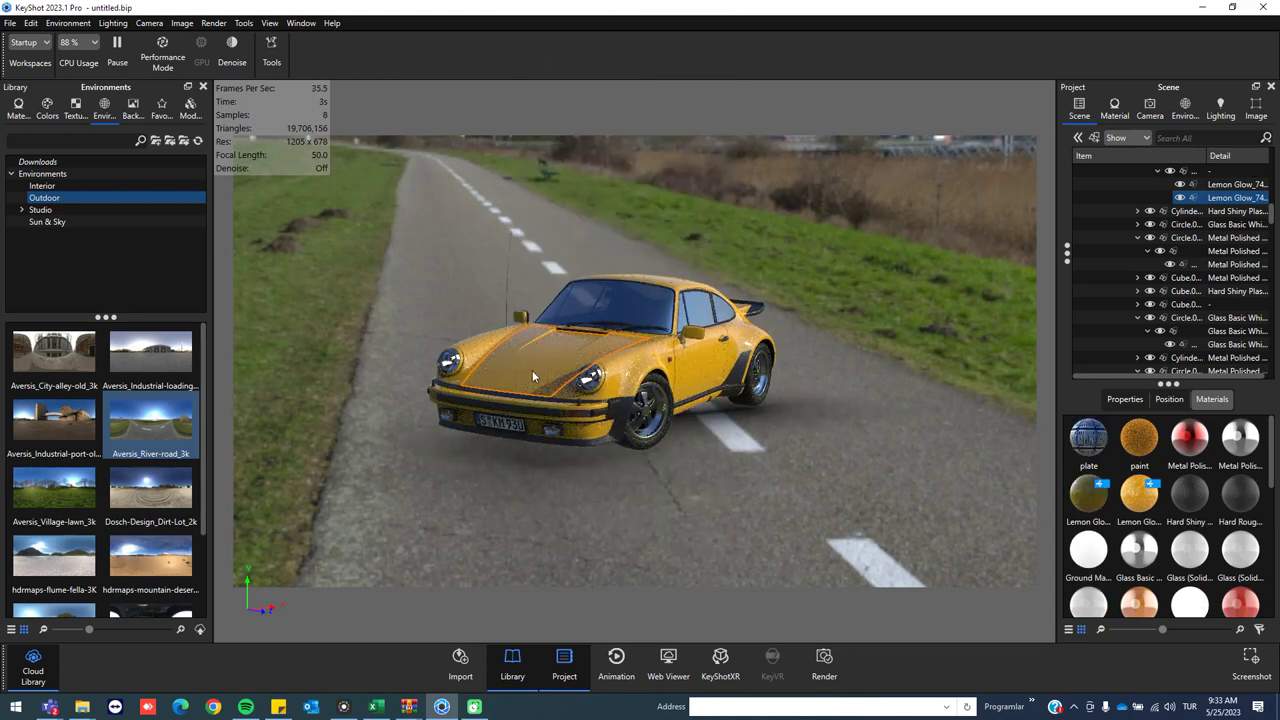
# - Search the material library for "car", apply Carbon Fiber Rough 5mm to the front hood, and deselect the hood
pyautogui.click(18, 108)
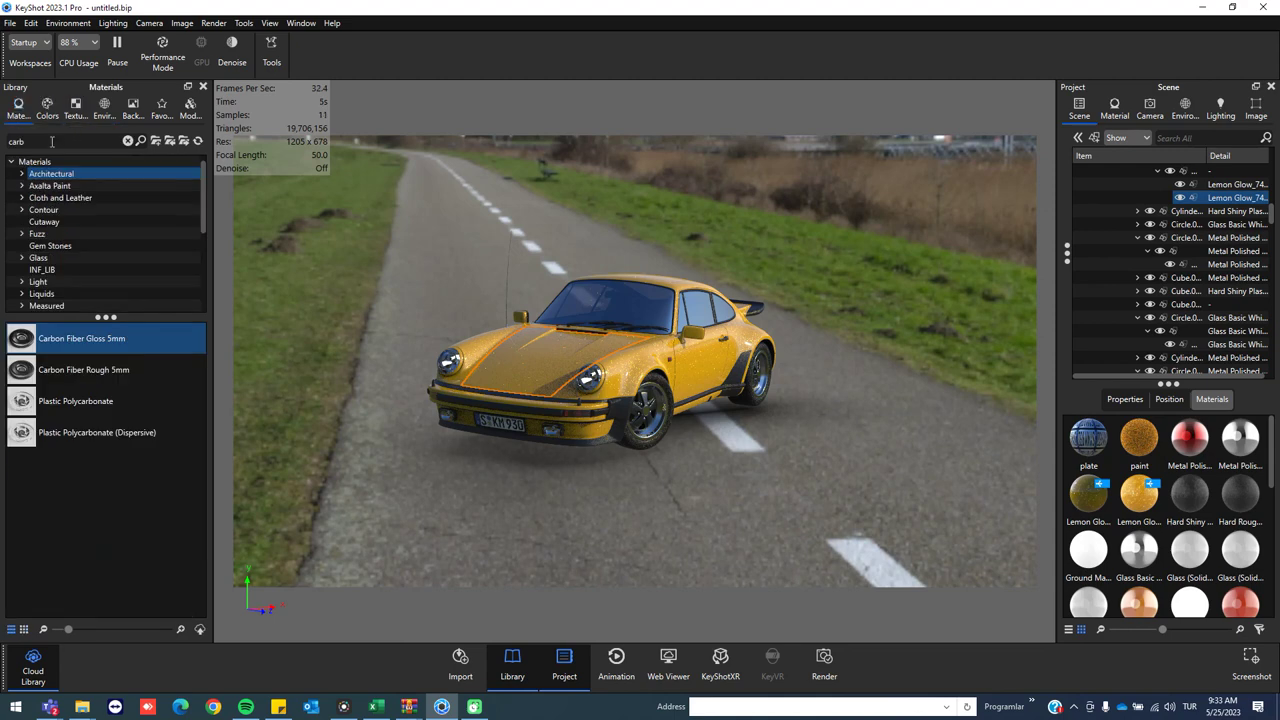
pyautogui.doubleClick(20, 141)
pyautogui.press('BackSpace')
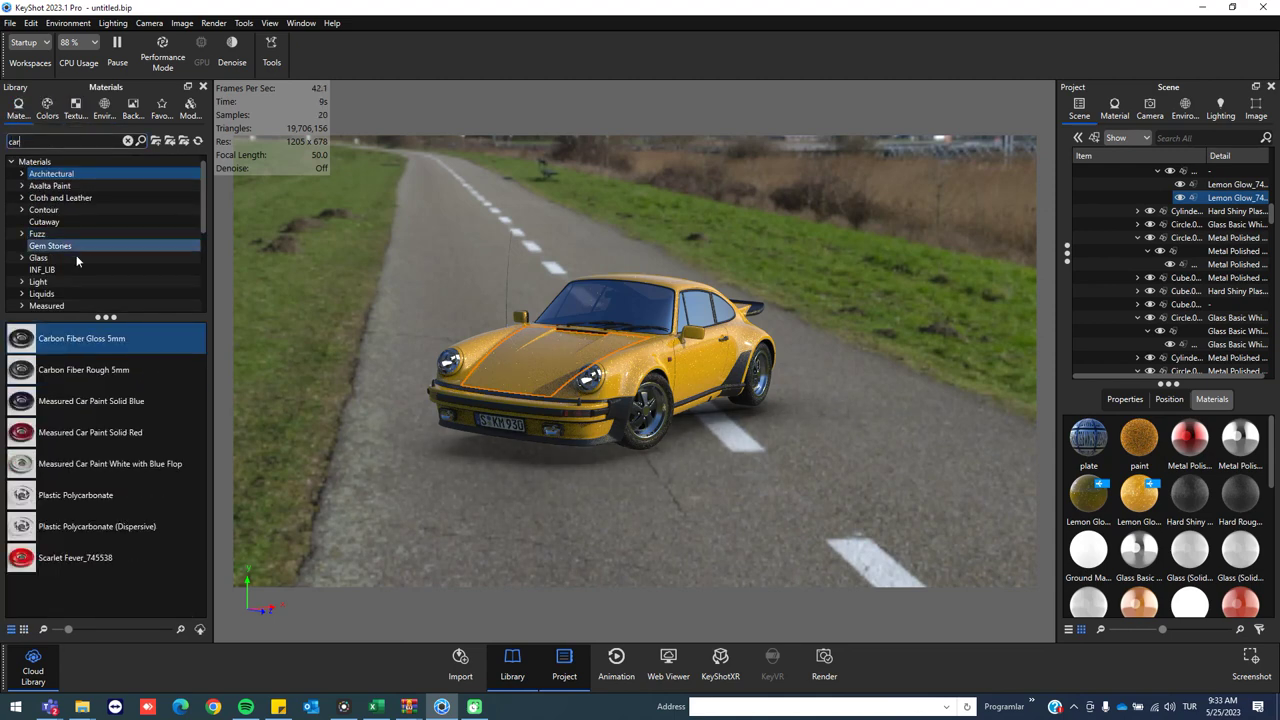
pyautogui.moveTo(79, 372); pyautogui.dragTo(501, 373)
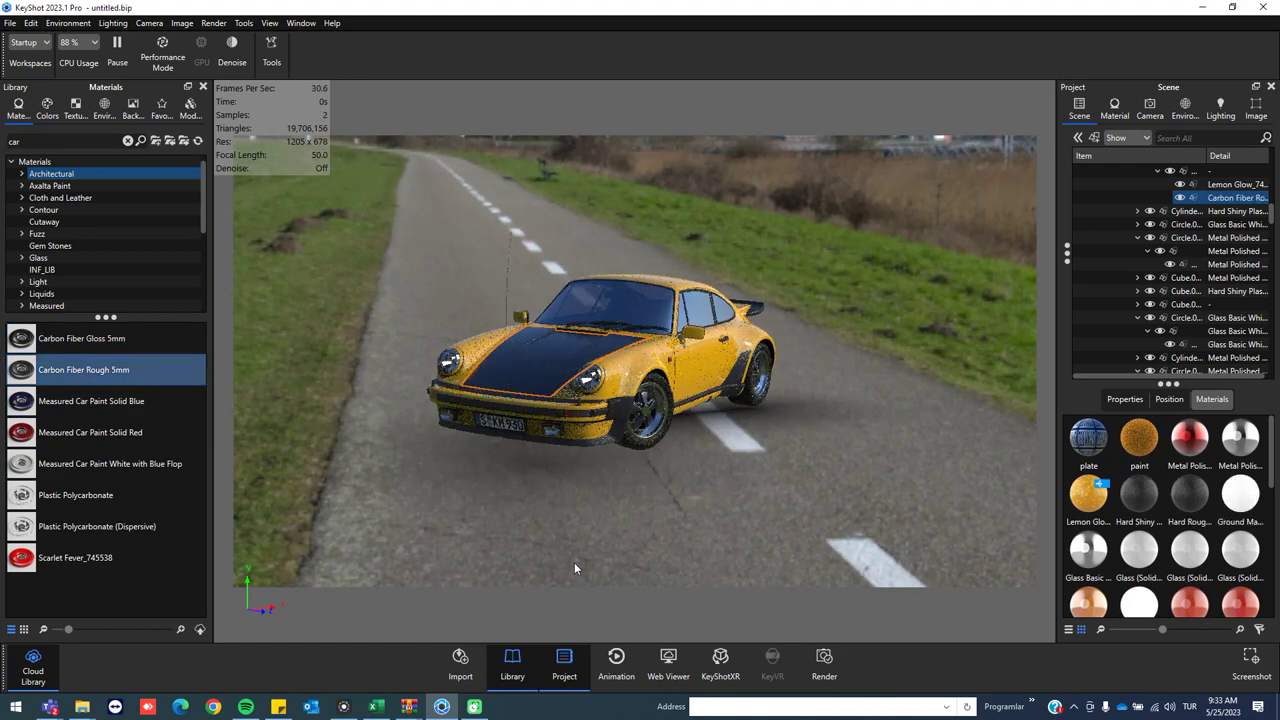
pyautogui.click(565, 512)
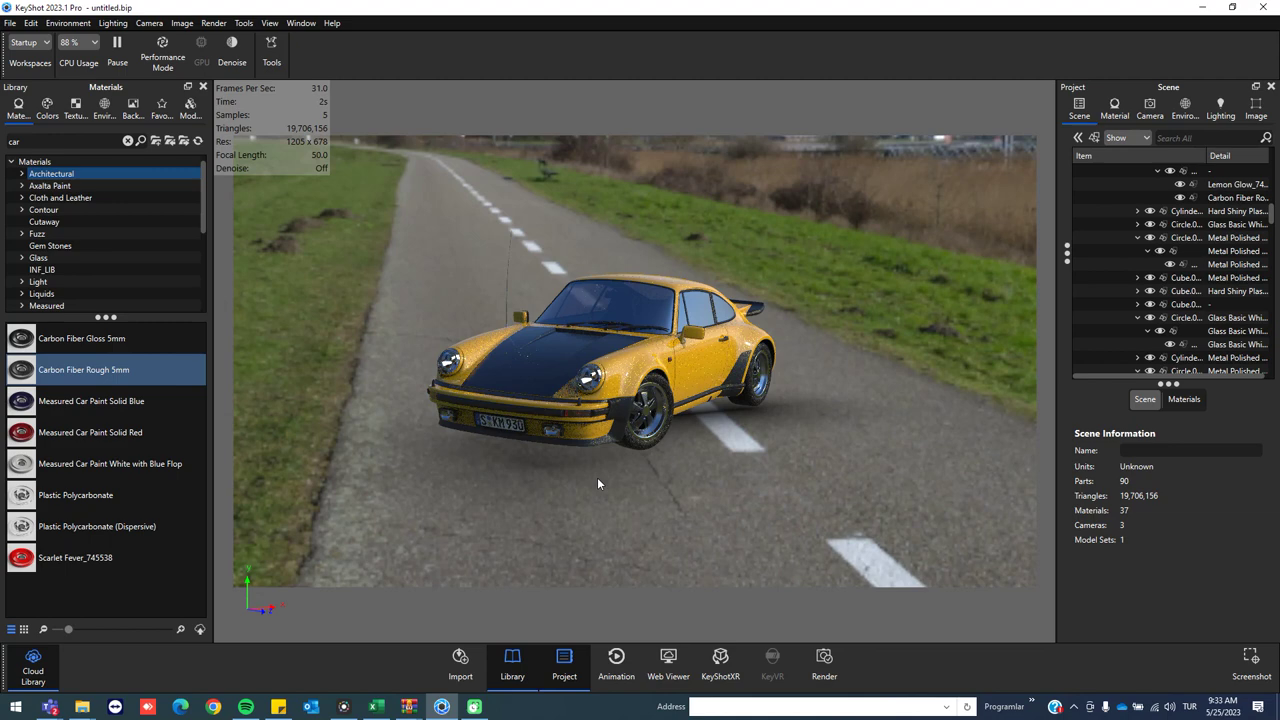